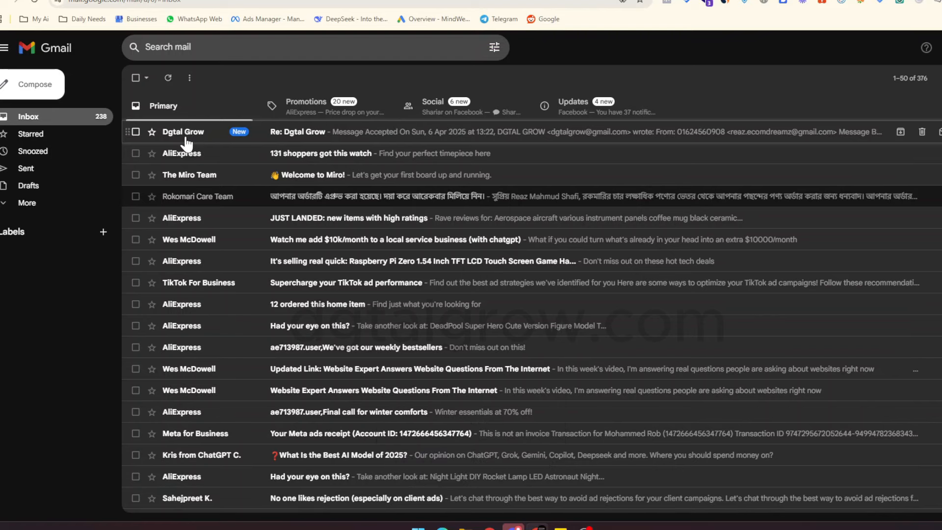
Open the earlier Dgtal Grow contact-form email, highlight its sender name, then return to the WordPress form editor.
{"action": "left_click", "coordinate": [186, 140]}
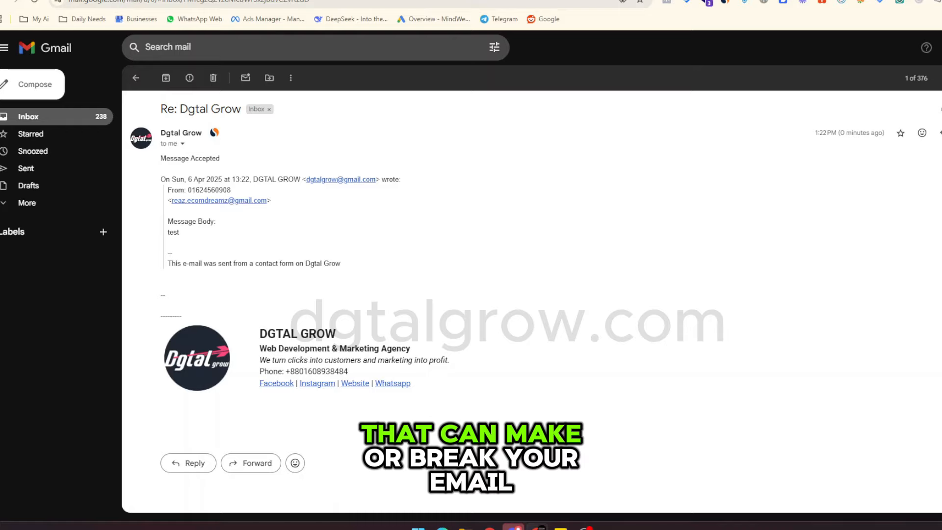
{"action": "left_click_drag", "start_coordinate": [180, 109], "coordinate": [240, 109]}
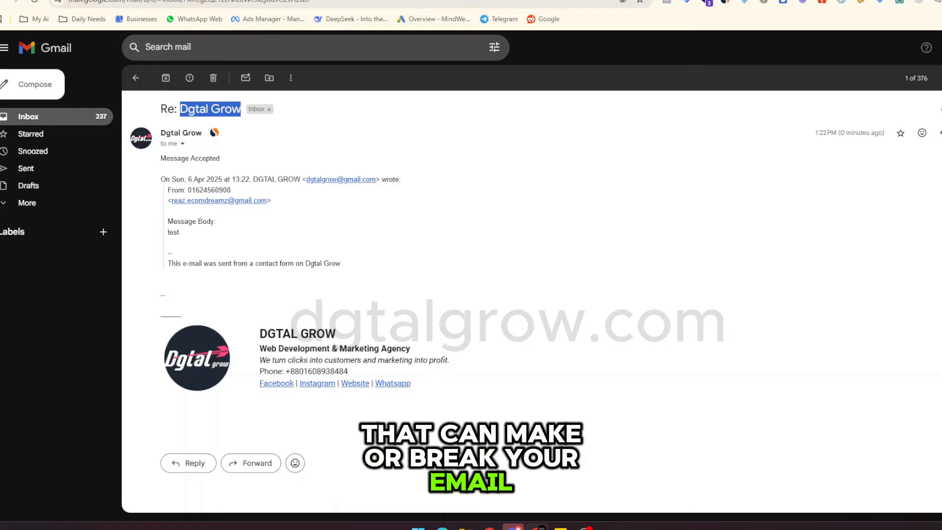
{"action": "left_click", "coordinate": [375, 115]}
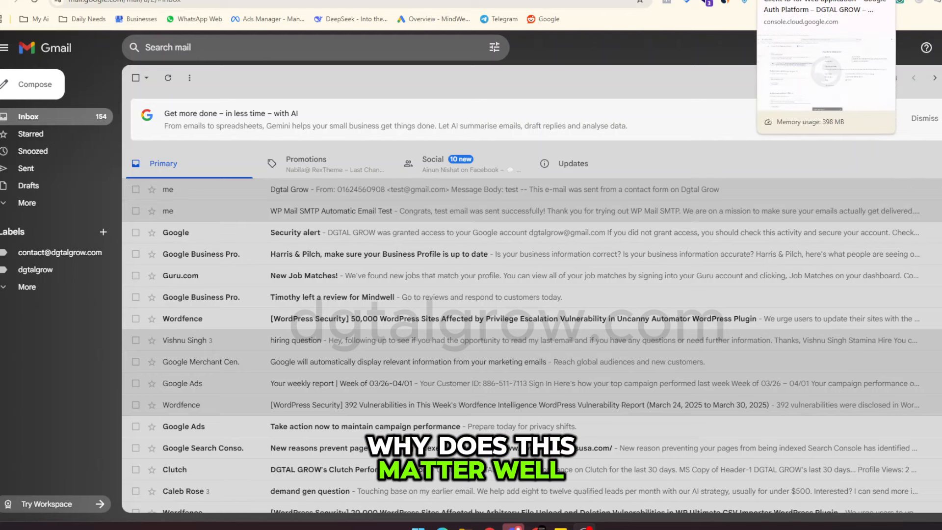
{"action": "left_click", "coordinate": [726, 0]}
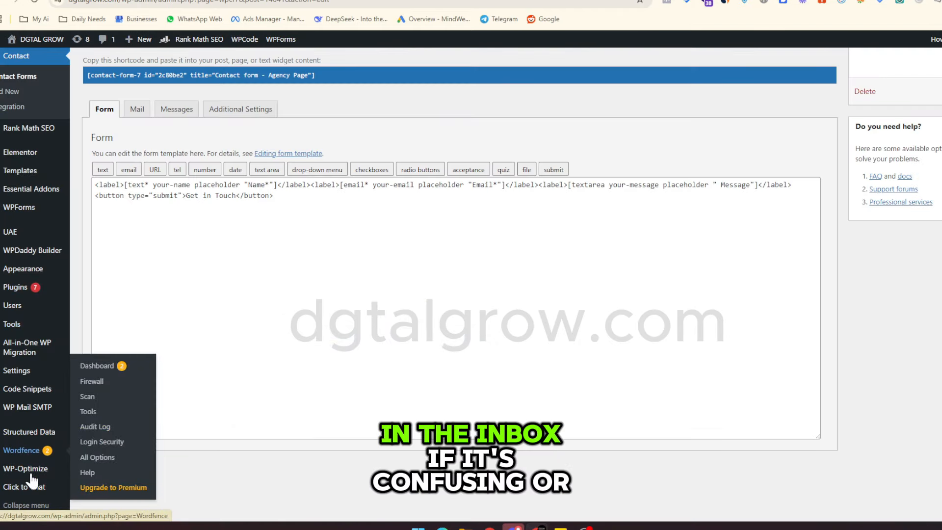
Turn on Force From Name in WP Mail SMTP settings, save, and open the live site.
{"action": "mouse_move", "coordinate": [31, 416]}
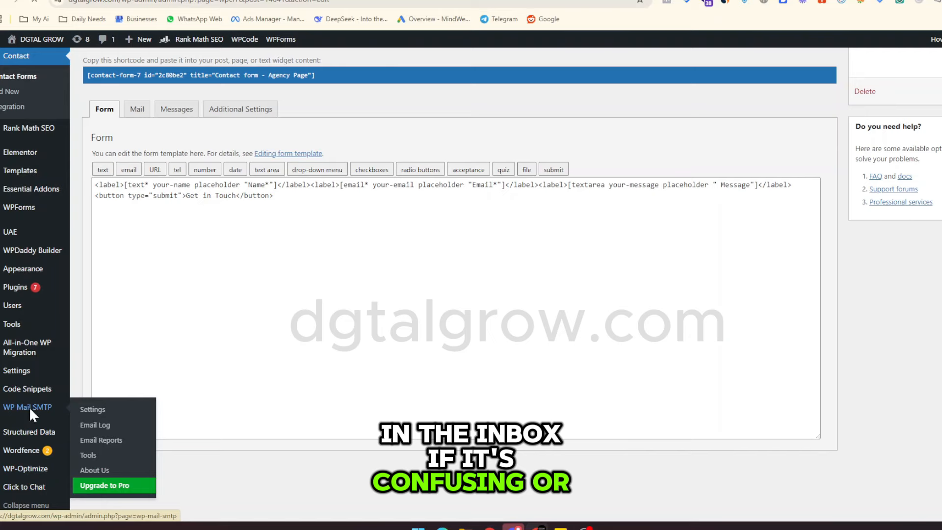
{"action": "left_click", "coordinate": [28, 407]}
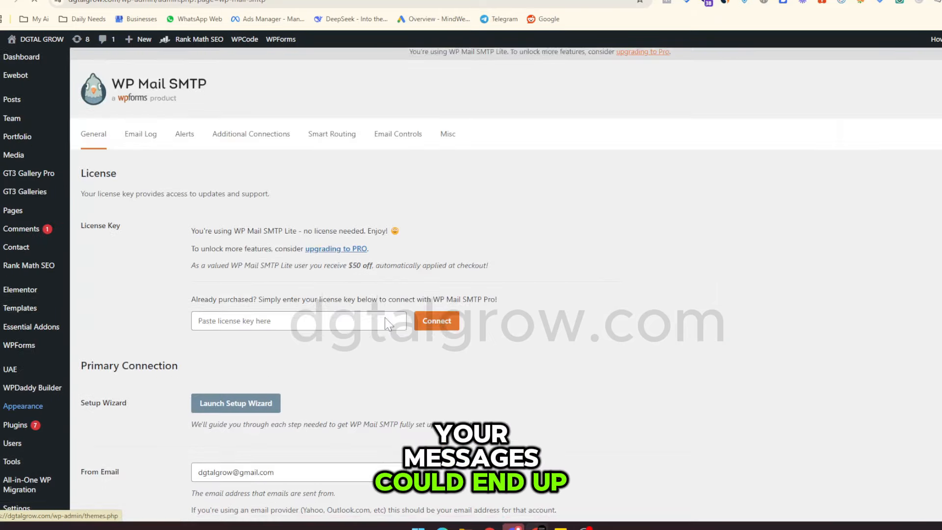
{"action": "scroll", "coordinate": [384, 317], "scroll_direction": "down", "scroll_amount": 3}
{"action": "scroll", "coordinate": [471, 284], "scroll_direction": "down", "scroll_amount": 4}
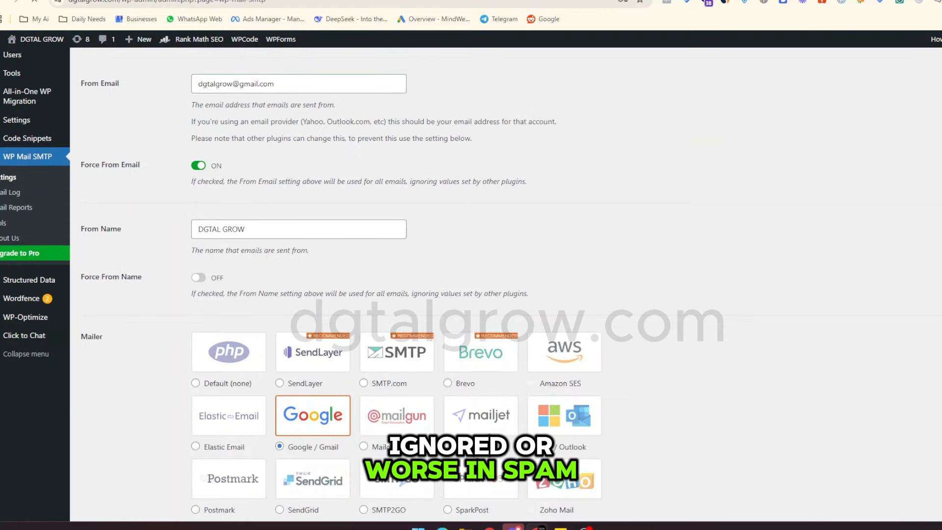
{"action": "left_click", "coordinate": [198, 278]}
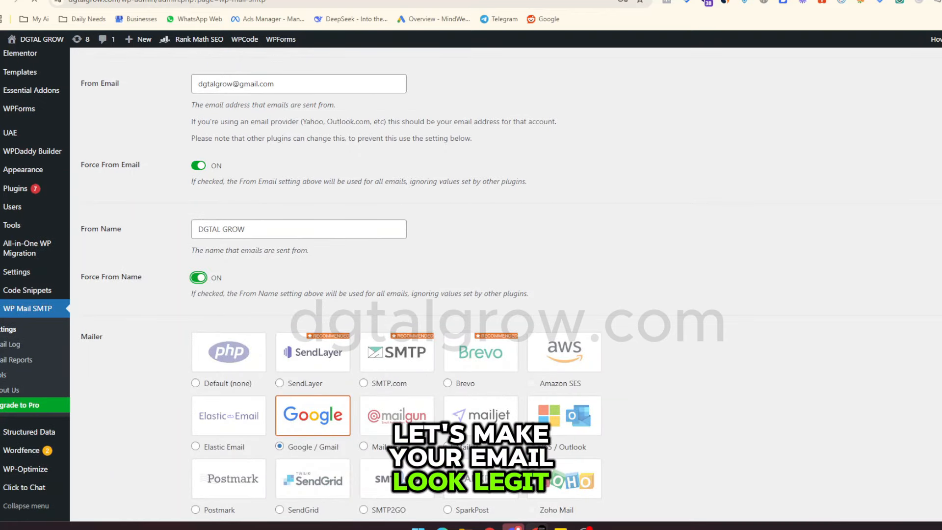
{"action": "scroll", "coordinate": [525, 215], "scroll_direction": "down", "scroll_amount": 10}
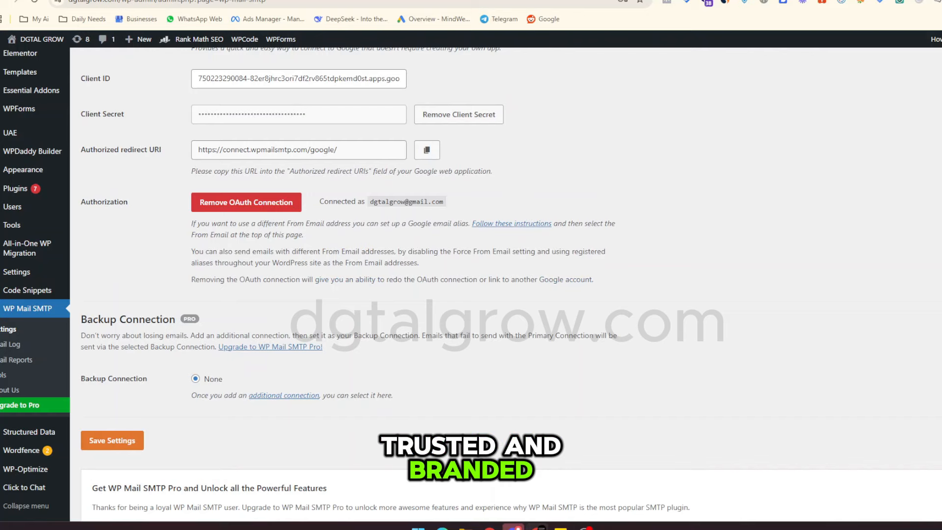
{"action": "left_click", "coordinate": [112, 440]}
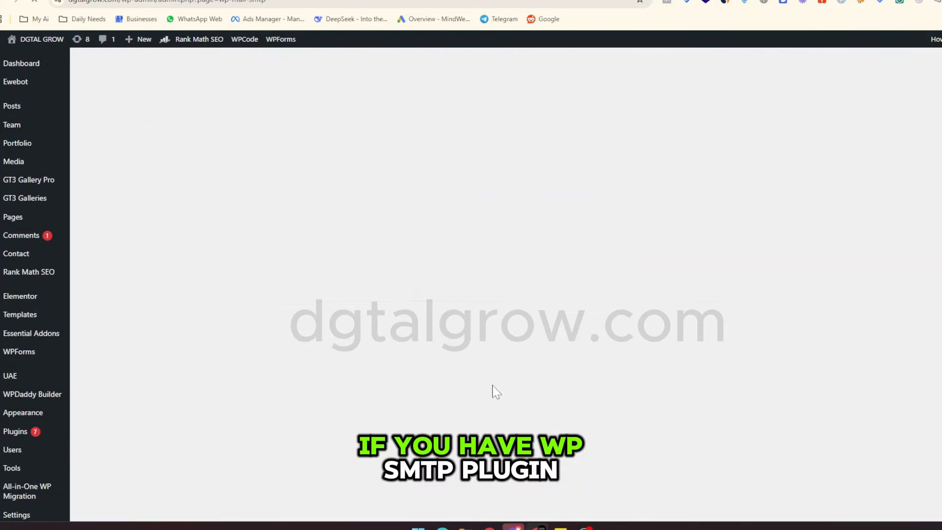
{"action": "mouse_move", "coordinate": [38, 45]}
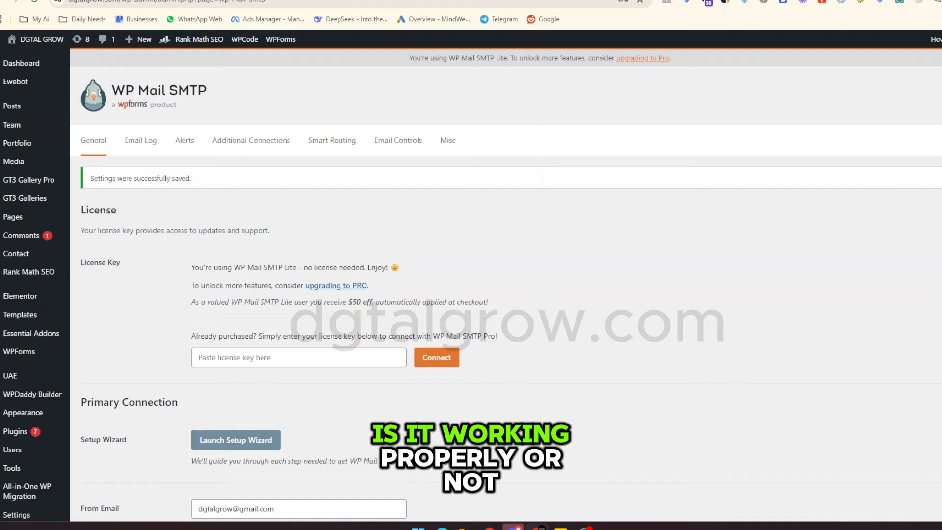
{"action": "left_click", "coordinate": [598, 6]}
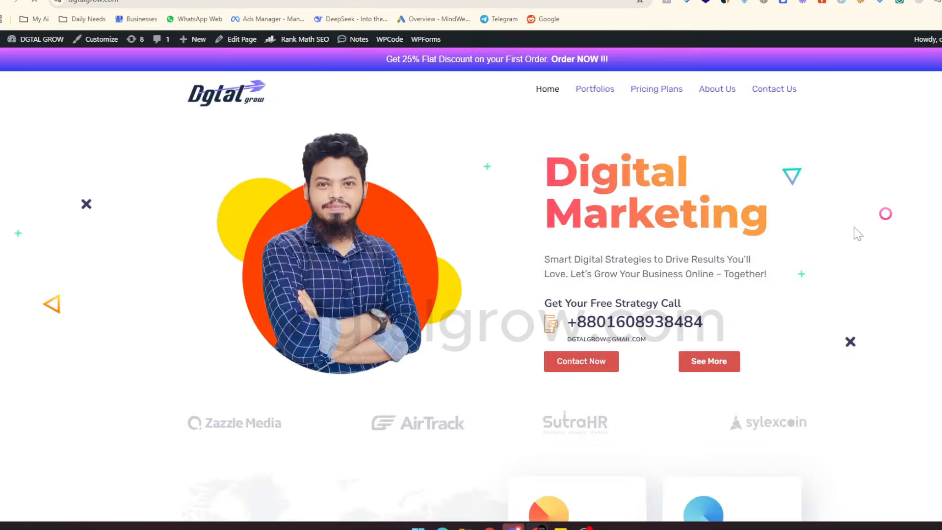
Autofill the Get Free Consultation form's name, email and phone fields.
{"action": "scroll", "coordinate": [853, 238], "scroll_direction": "down", "scroll_amount": 10}
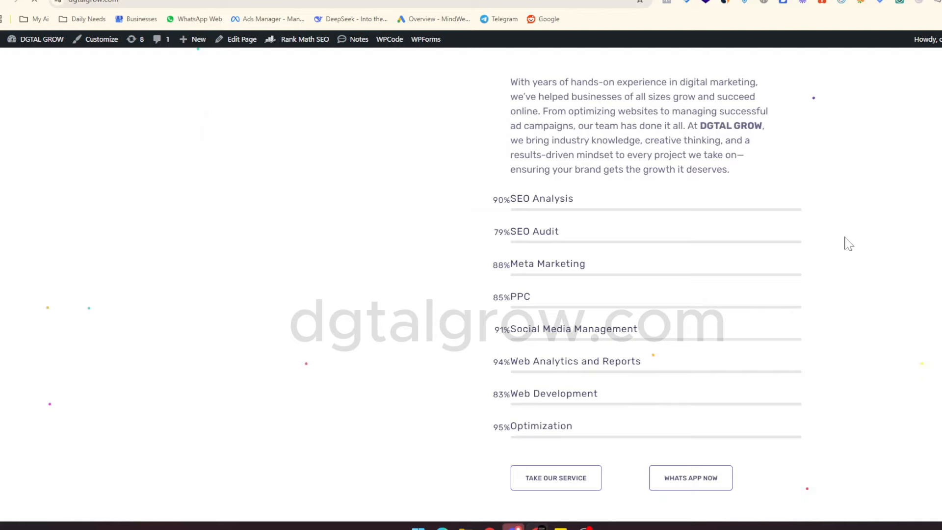
{"action": "scroll", "coordinate": [848, 244], "scroll_direction": "down", "scroll_amount": 10}
{"action": "scroll", "coordinate": [847, 245], "scroll_direction": "down", "scroll_amount": 4}
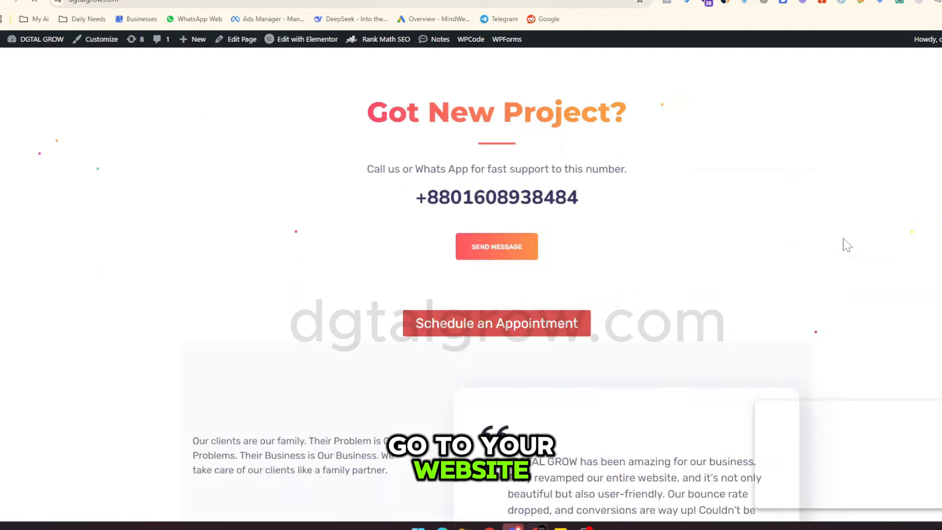
{"action": "scroll", "coordinate": [847, 244], "scroll_direction": "up", "scroll_amount": 8}
{"action": "left_click", "coordinate": [608, 263]}
{"action": "left_click", "coordinate": [612, 302]}
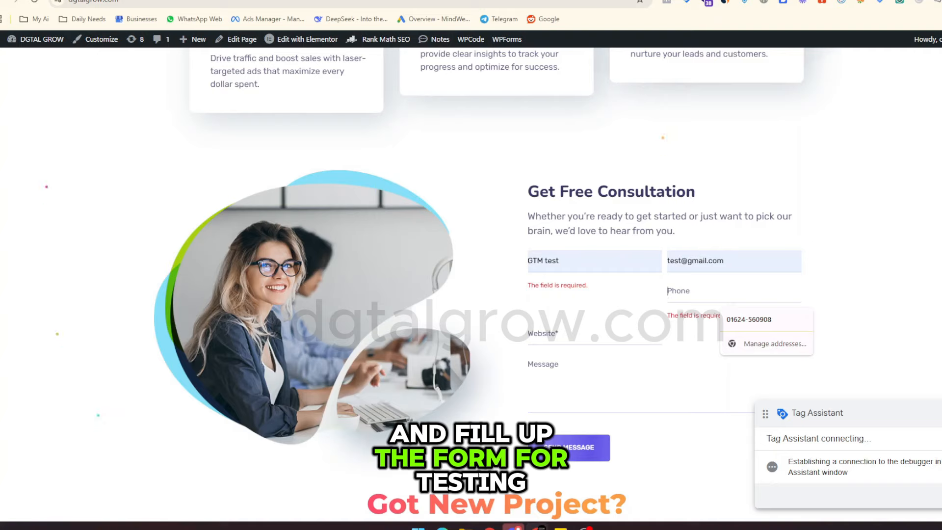
{"action": "left_click", "coordinate": [758, 323]}
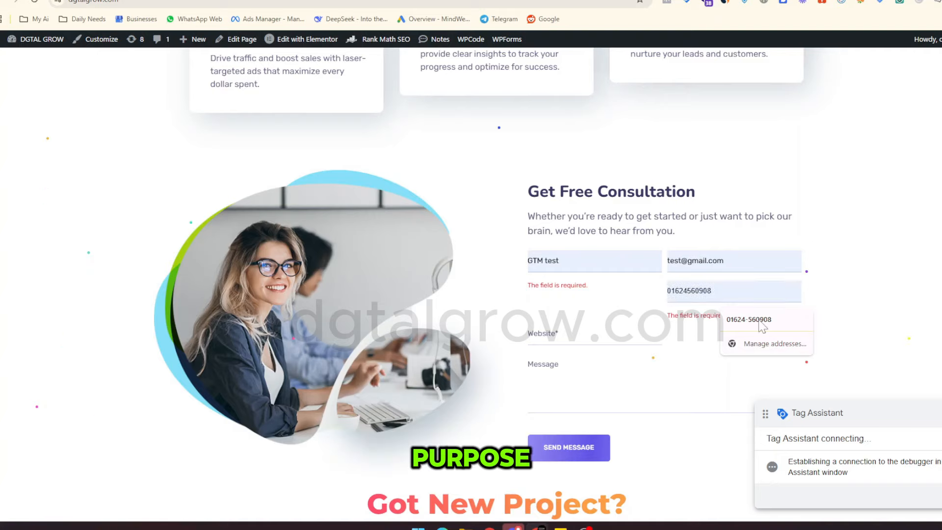
{"action": "left_click", "coordinate": [722, 297]}
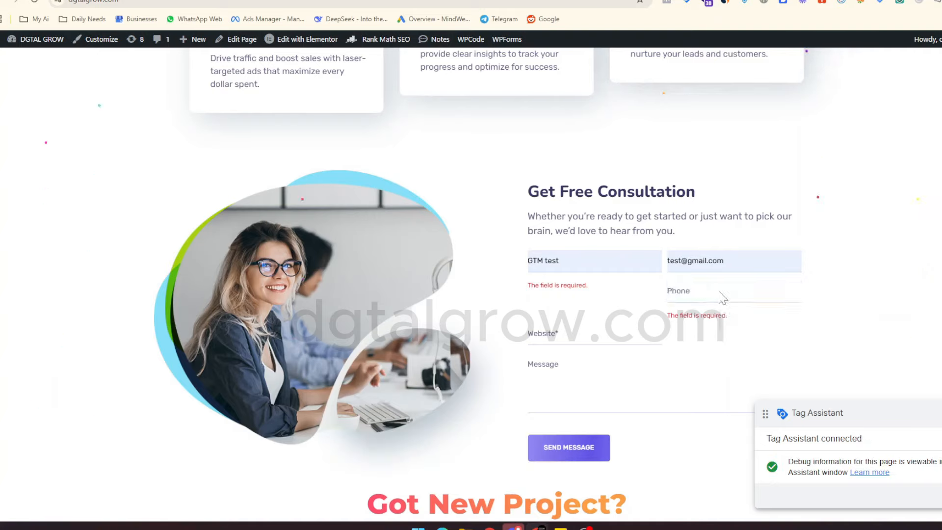
{"action": "key", "text": "ctrl+v"}
{"action": "key", "text": "Tab"}
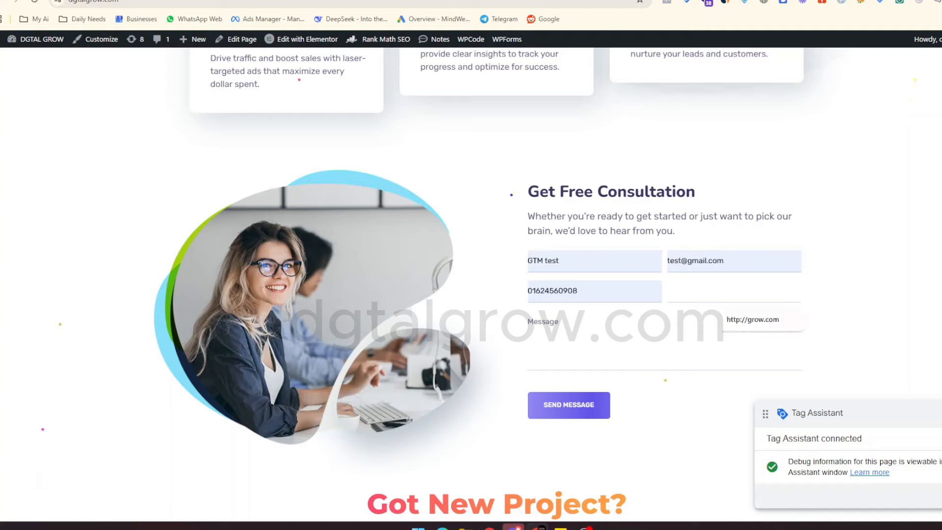
{"action": "key", "text": "Down"}
{"action": "key", "text": "Return"}
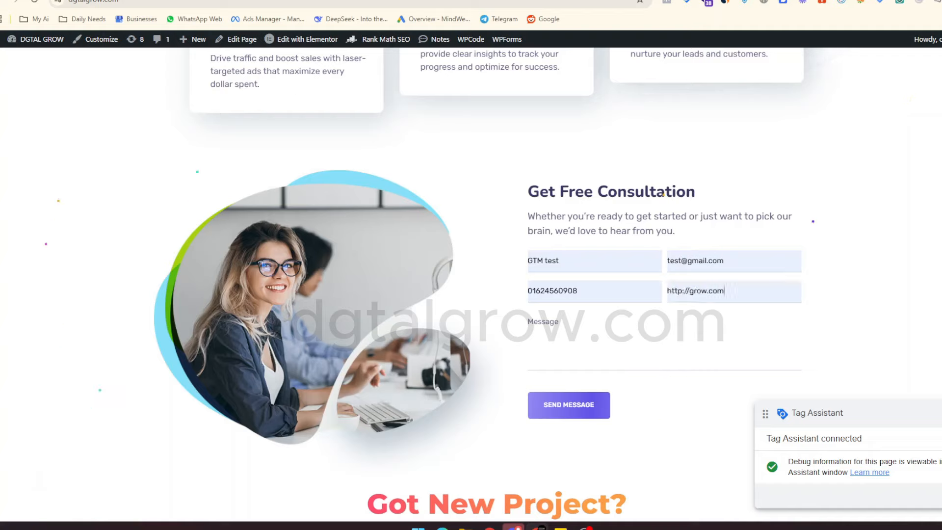
{"action": "key", "text": "Tab"}
{"action": "type", "text": "test"}
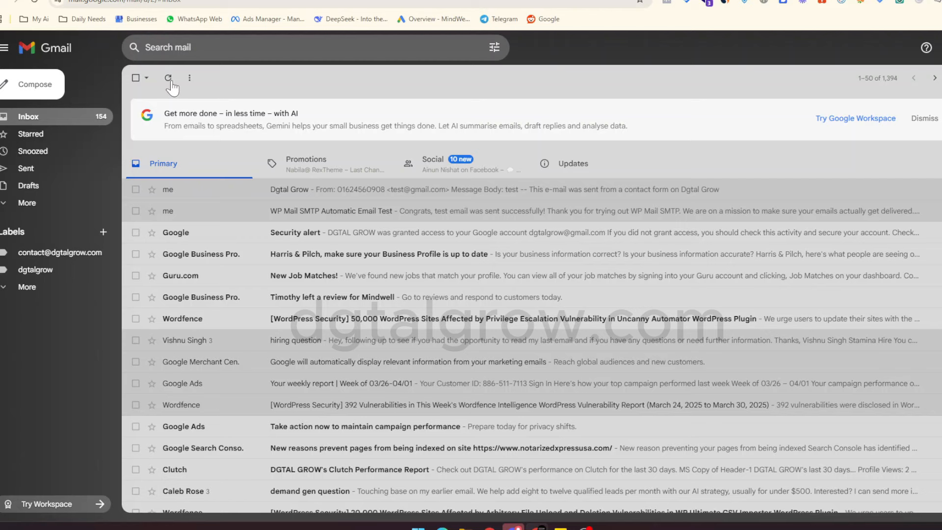
Refresh the Gmail inbox twice for the new Dgtal Grow email, then return to WP Mail SMTP.
{"action": "left_click", "coordinate": [168, 78]}
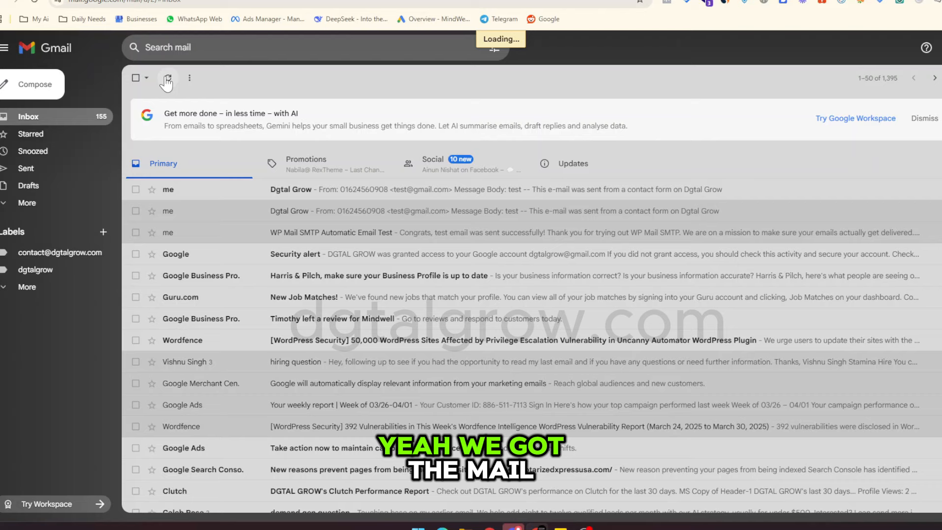
{"action": "left_click", "coordinate": [166, 79]}
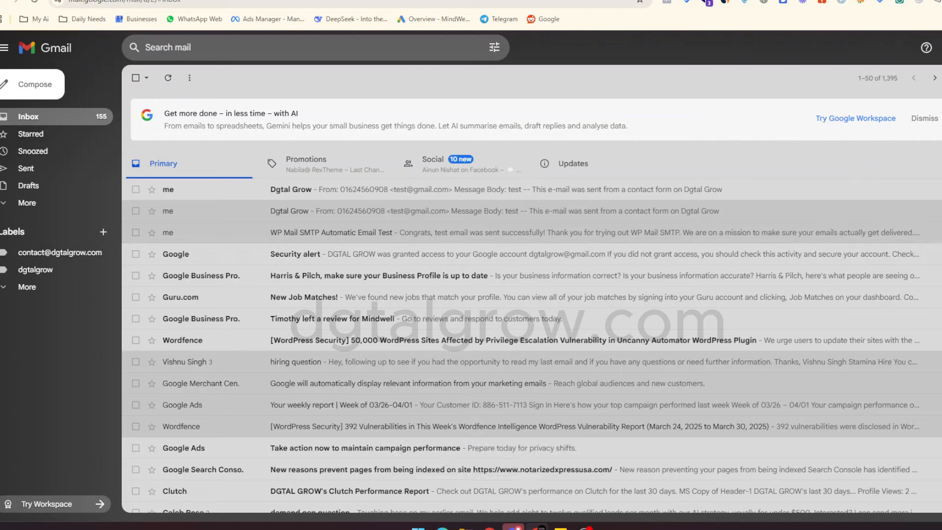
{"action": "key", "text": "ctrl+Tab"}
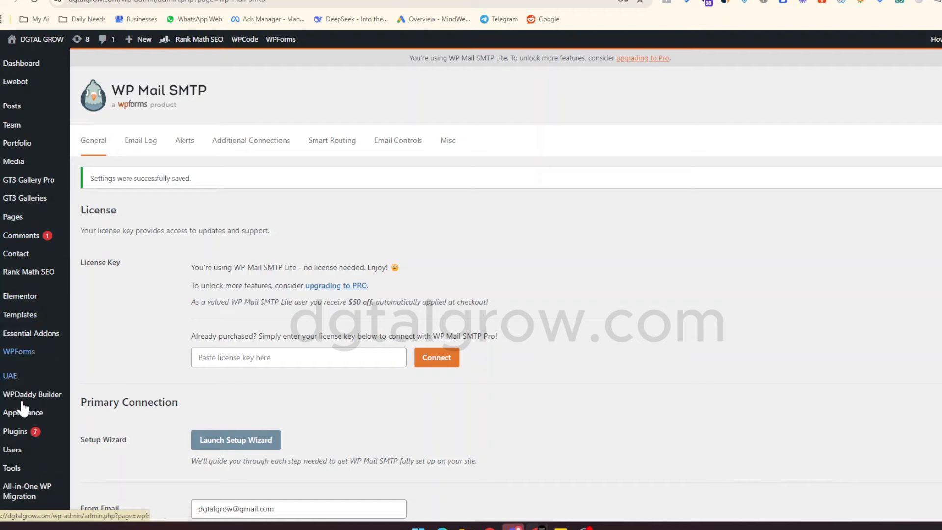
Go to Plugins > Add New Plugin and search the directory for 'wp change email'.
{"action": "mouse_move", "coordinate": [22, 436]}
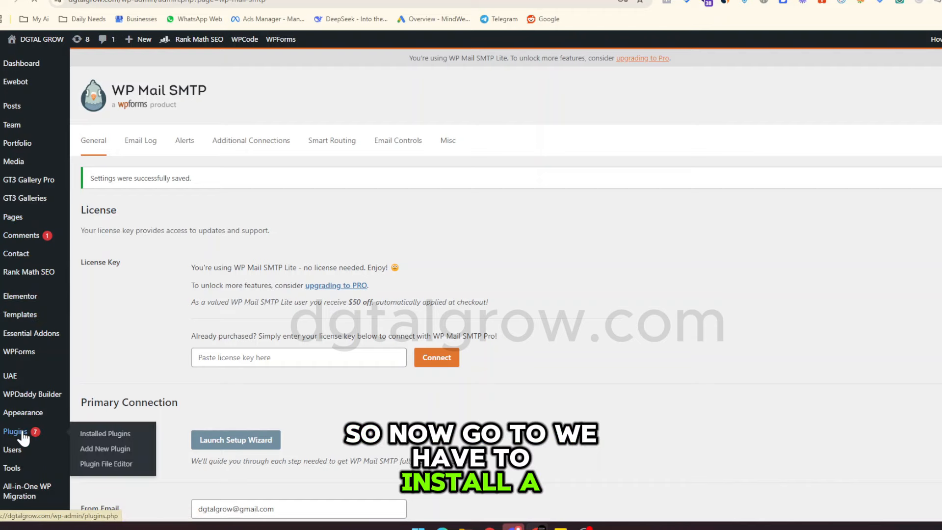
{"action": "left_click", "coordinate": [22, 432]}
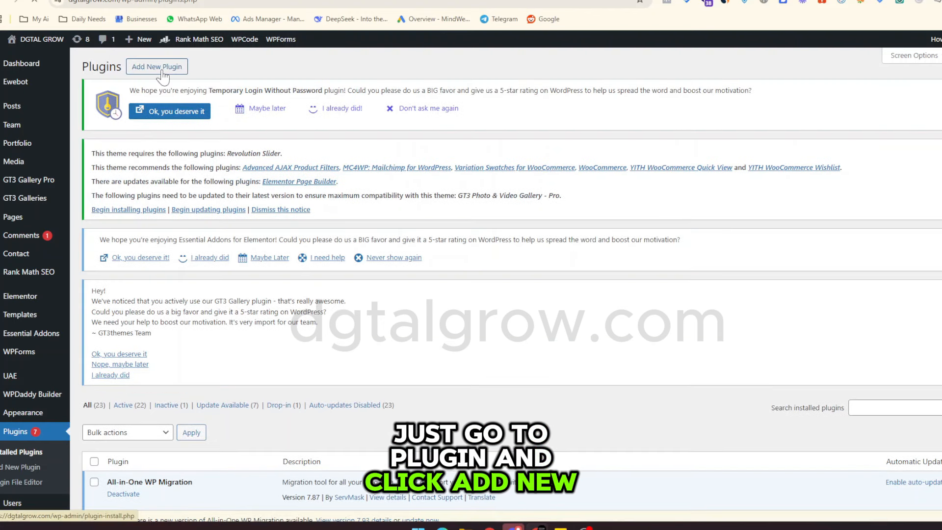
{"action": "left_click", "coordinate": [162, 75]}
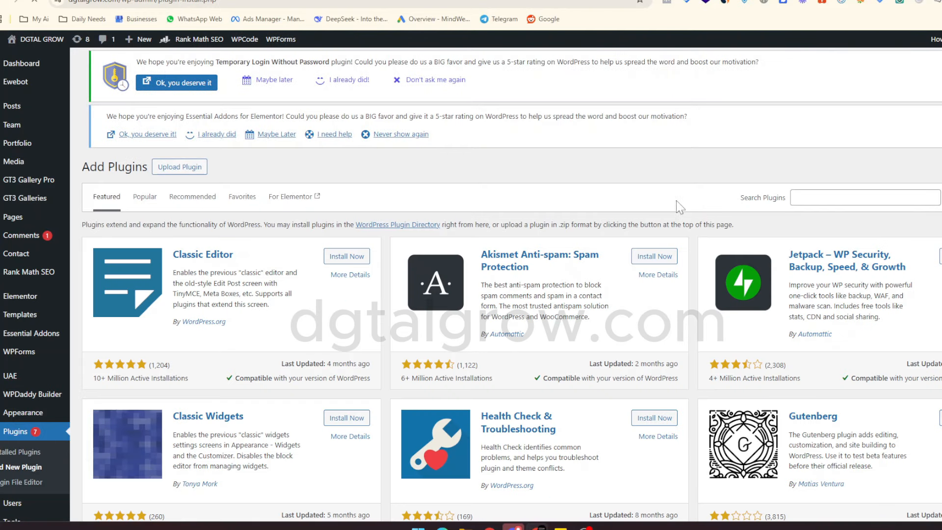
{"action": "left_click", "coordinate": [828, 202]}
{"action": "type", "text": "w"}
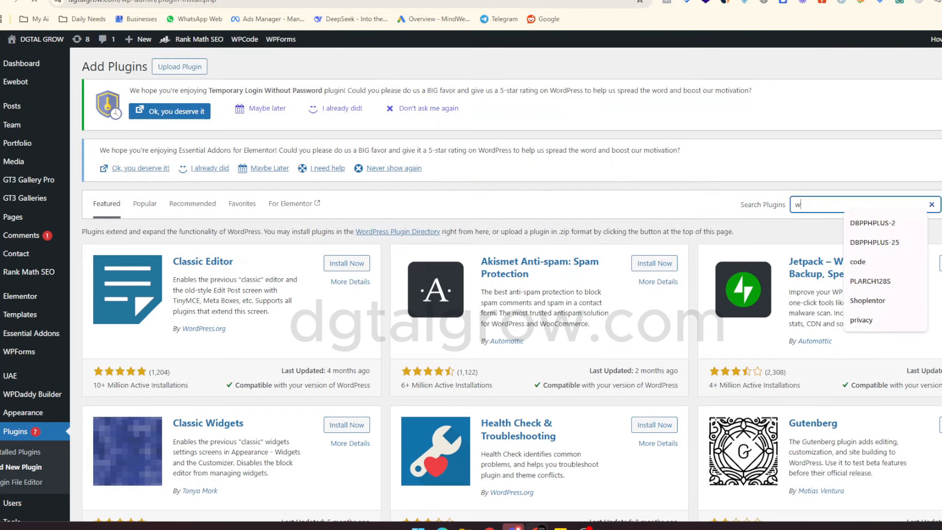
{"action": "type", "text": "p chan"}
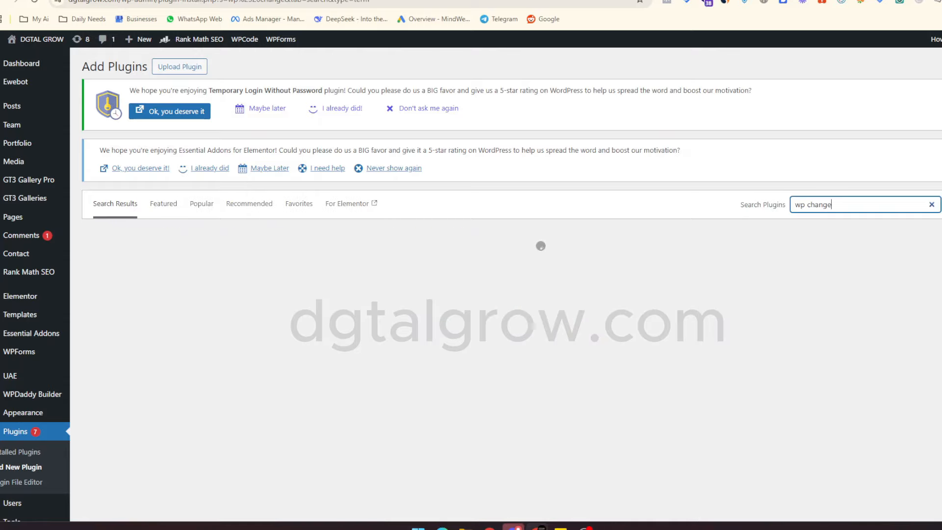
{"action": "type", "text": "ge "}
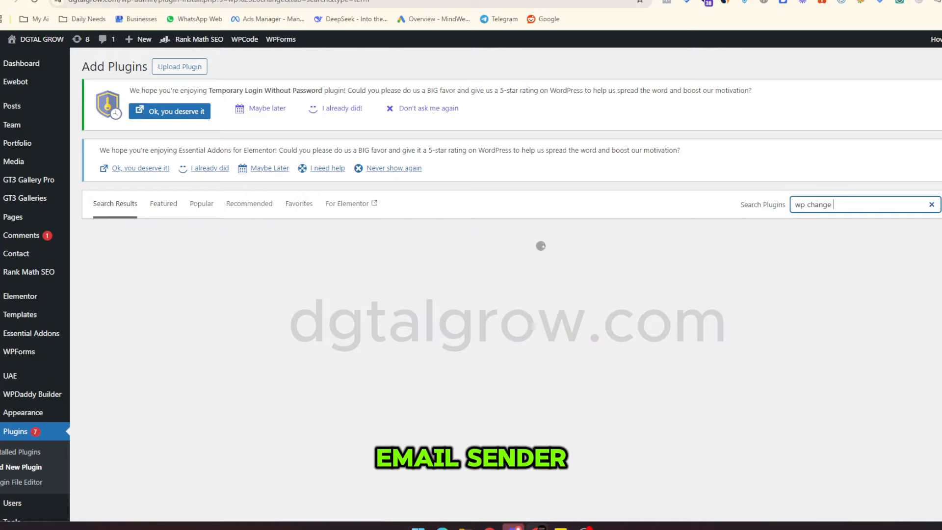
{"action": "type", "text": "email sender"}
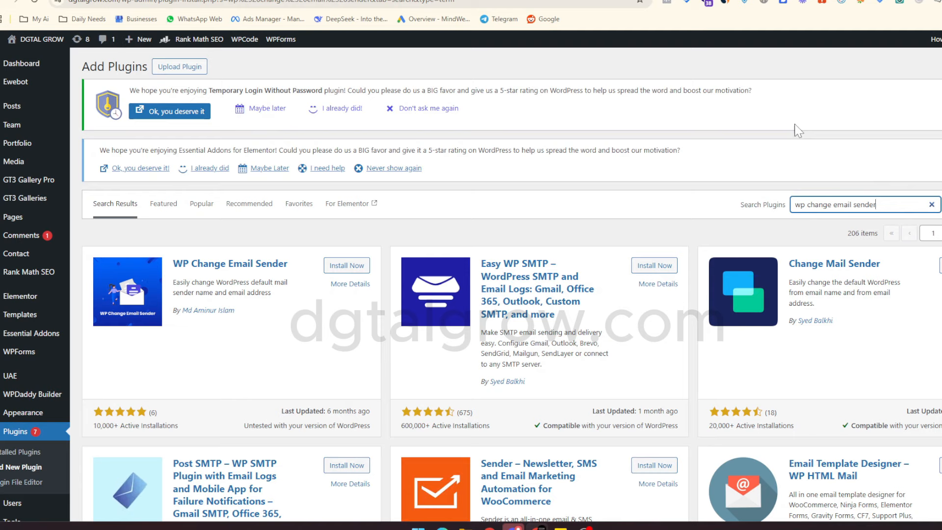
Install and activate WP Change Email Sender, then locate it in the Installed Plugins list.
{"action": "left_click", "coordinate": [347, 265]}
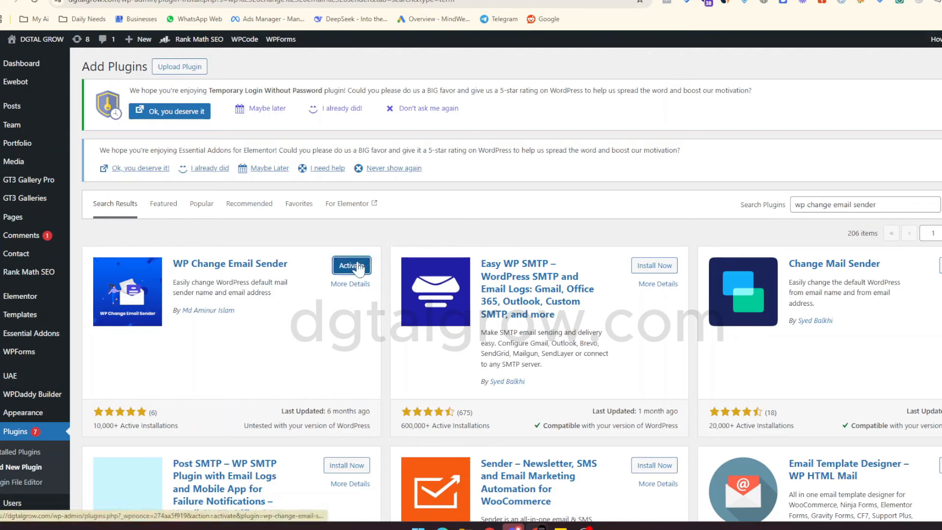
{"action": "left_click", "coordinate": [352, 266]}
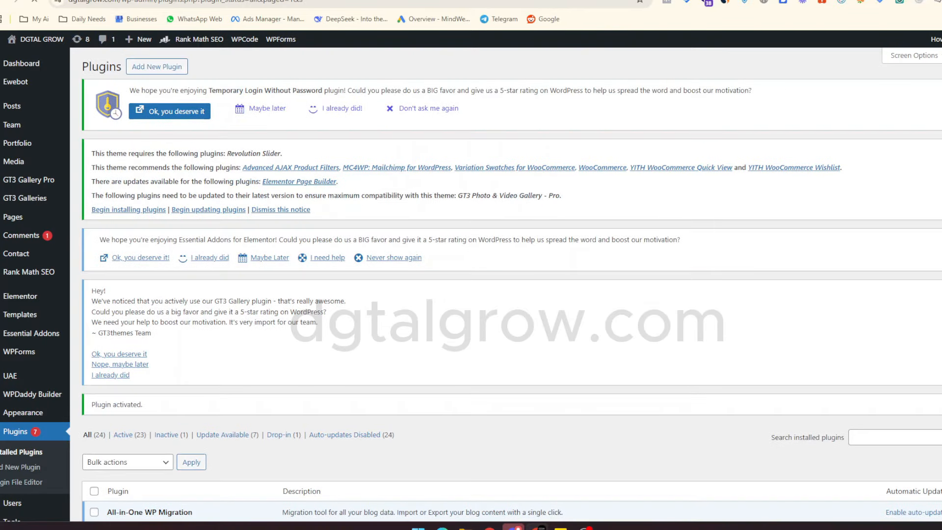
{"action": "scroll", "coordinate": [377, 272], "scroll_direction": "down", "scroll_amount": 20}
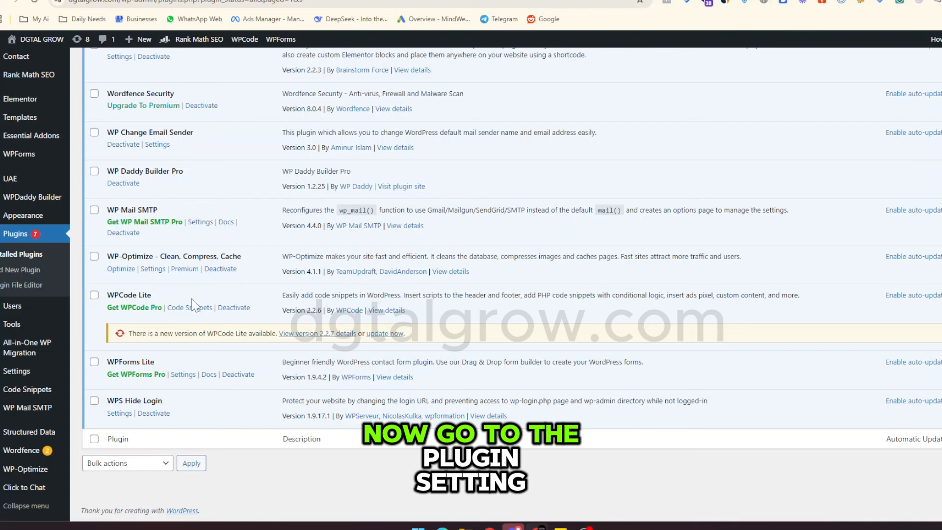
{"action": "scroll", "coordinate": [177, 402], "scroll_direction": "up", "scroll_amount": 4}
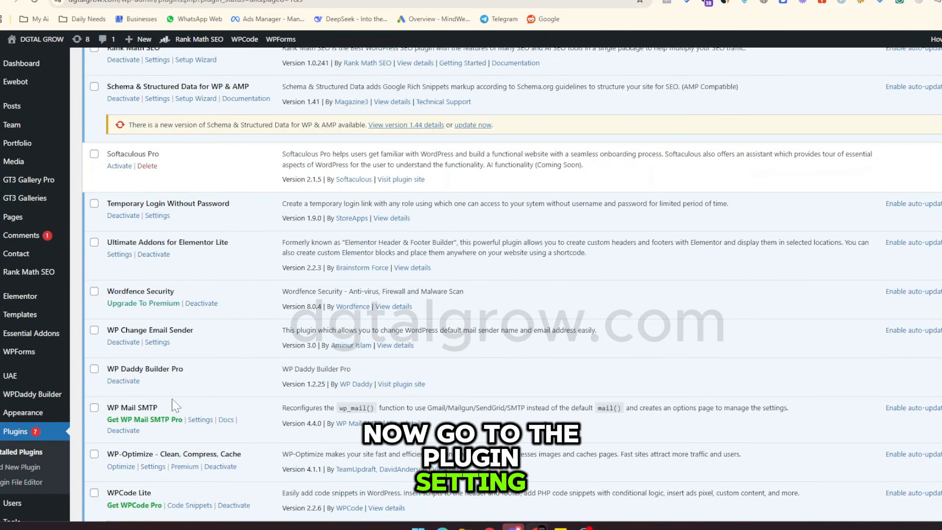
In WP Change Email Sender settings, set sender name DGTAL GROW and the site's Gmail address, then save.
{"action": "left_click", "coordinate": [157, 343]}
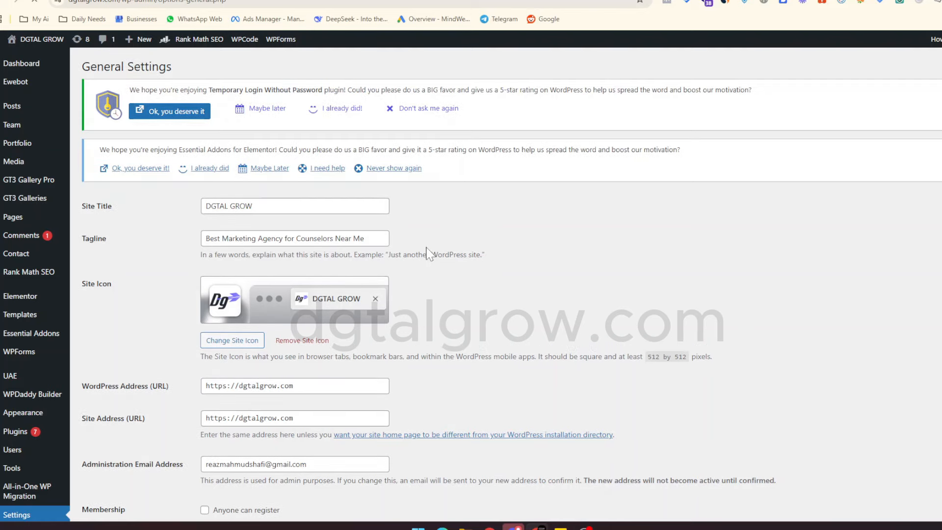
{"action": "scroll", "coordinate": [426, 249], "scroll_direction": "down", "scroll_amount": 4}
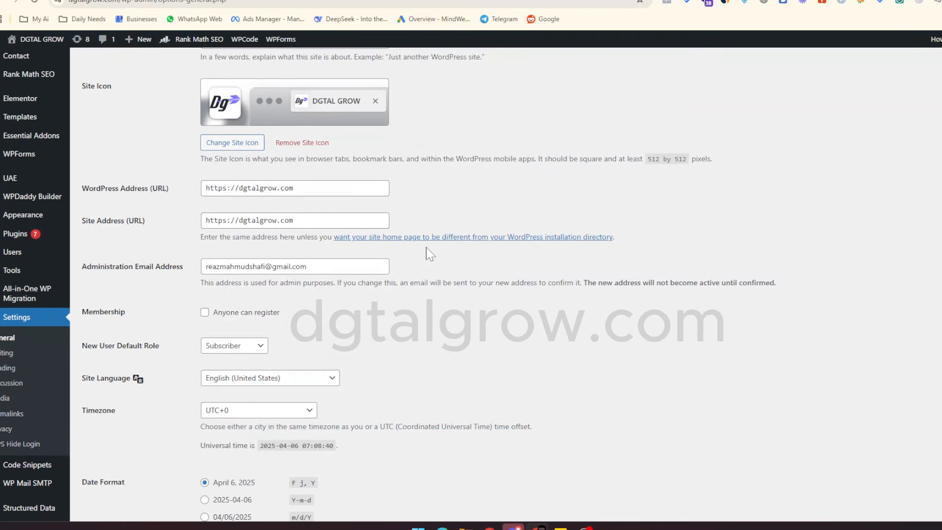
{"action": "scroll", "coordinate": [430, 253], "scroll_direction": "up", "scroll_amount": 4}
{"action": "scroll", "coordinate": [427, 251], "scroll_direction": "down", "scroll_amount": 15}
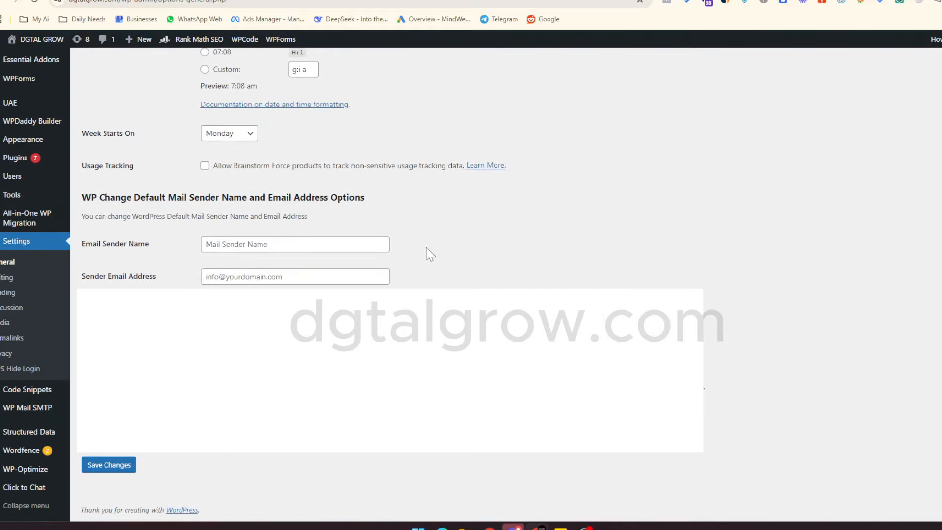
{"action": "left_click", "coordinate": [290, 248]}
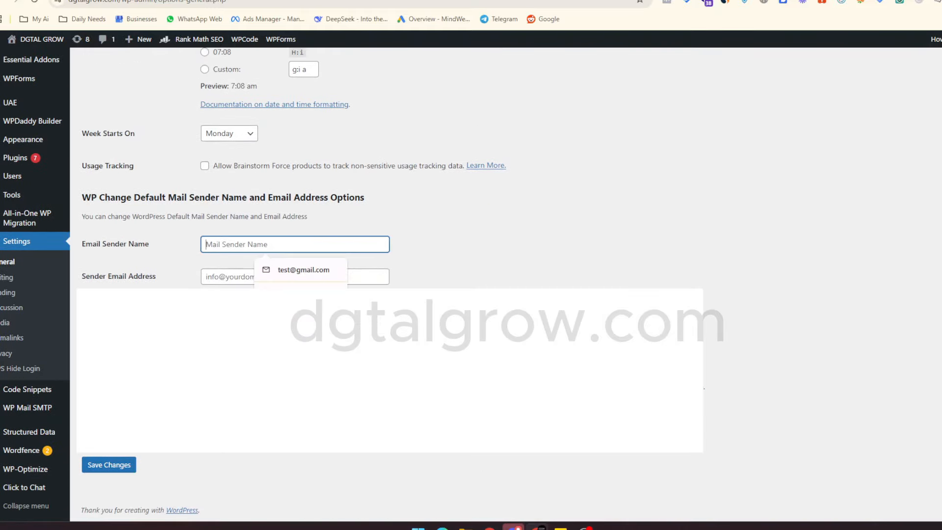
{"action": "type", "text": "DGTAL GROW"}
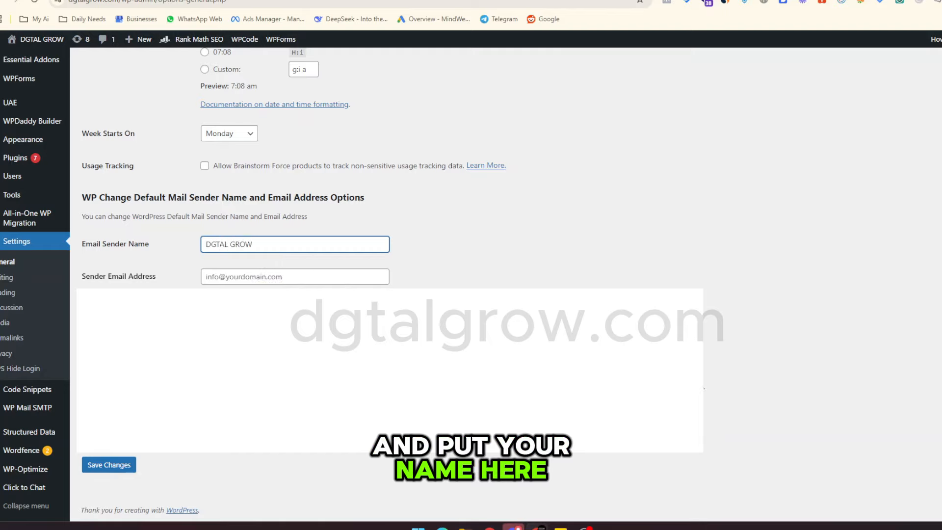
{"action": "left_click", "coordinate": [295, 277]}
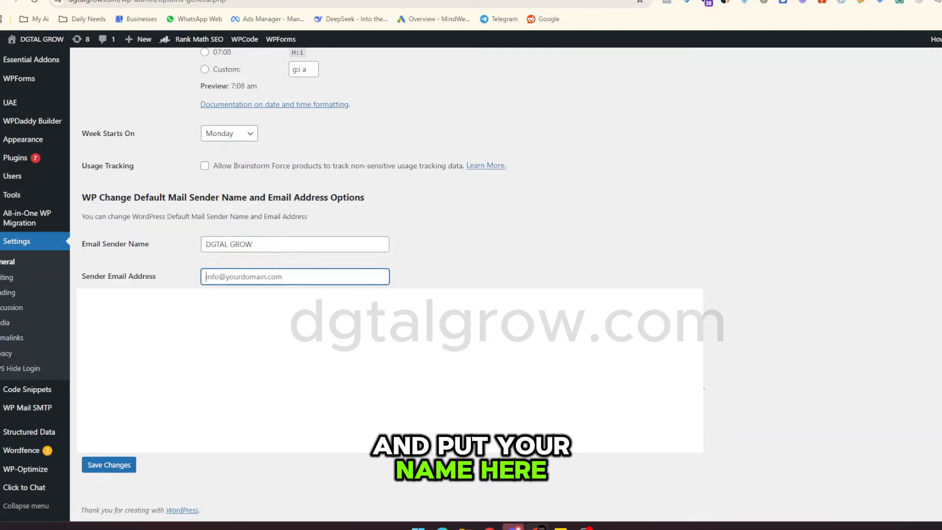
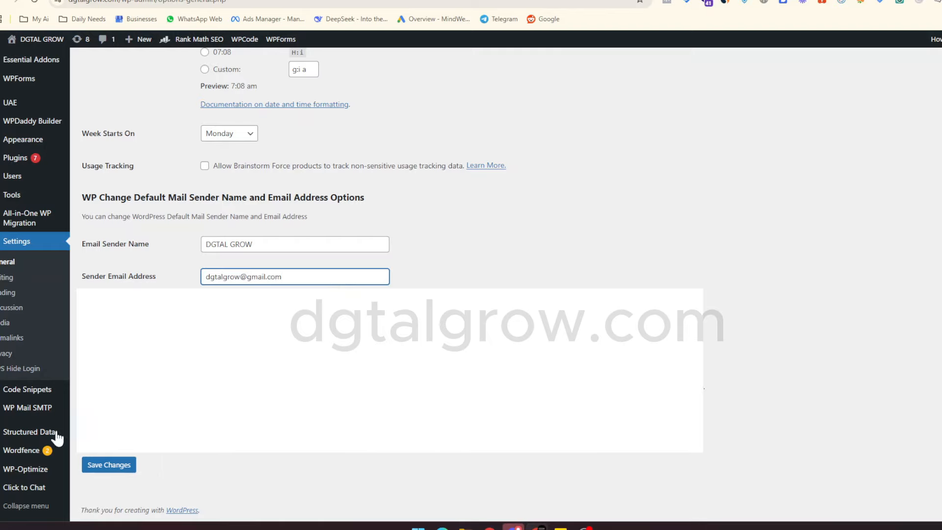
{"action": "left_click", "coordinate": [109, 466]}
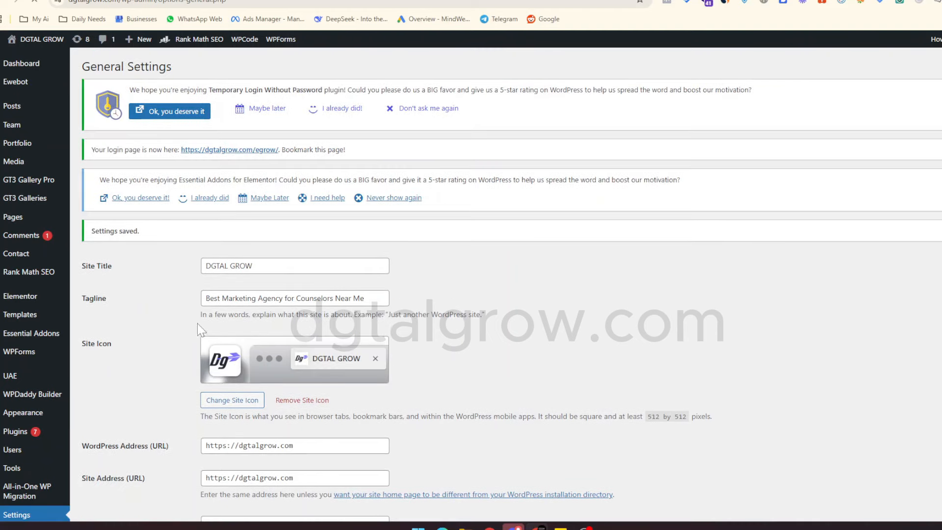
{"action": "mouse_move", "coordinate": [38, 46]}
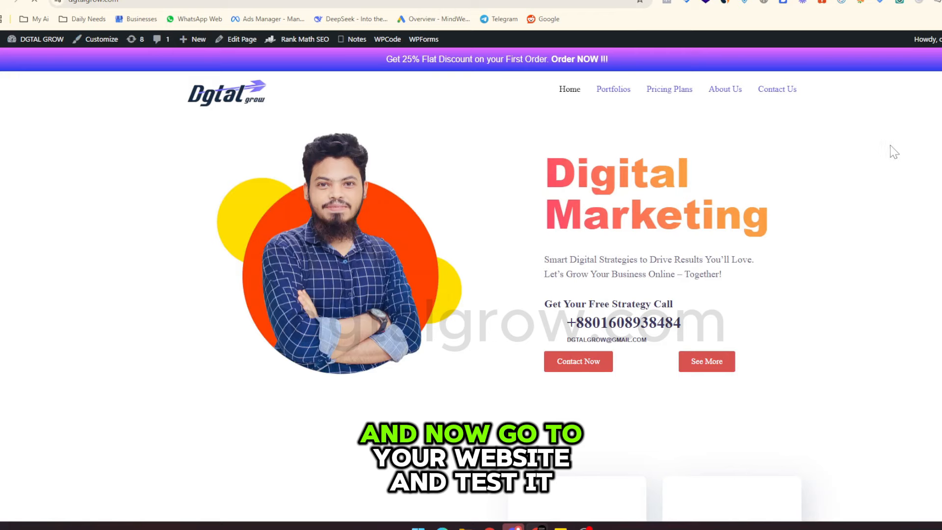
Autofill the consultation form's name and phone, paste a placeholder email address, and submit.
{"action": "scroll", "coordinate": [892, 152], "scroll_direction": "down", "scroll_amount": 3}
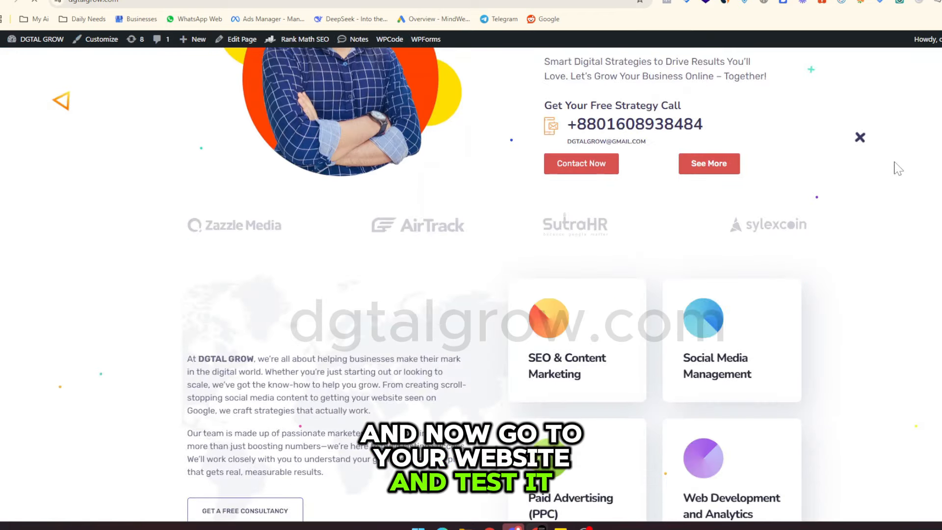
{"action": "scroll", "coordinate": [898, 168], "scroll_direction": "down", "scroll_amount": 3}
{"action": "scroll", "coordinate": [898, 169], "scroll_direction": "down", "scroll_amount": 3}
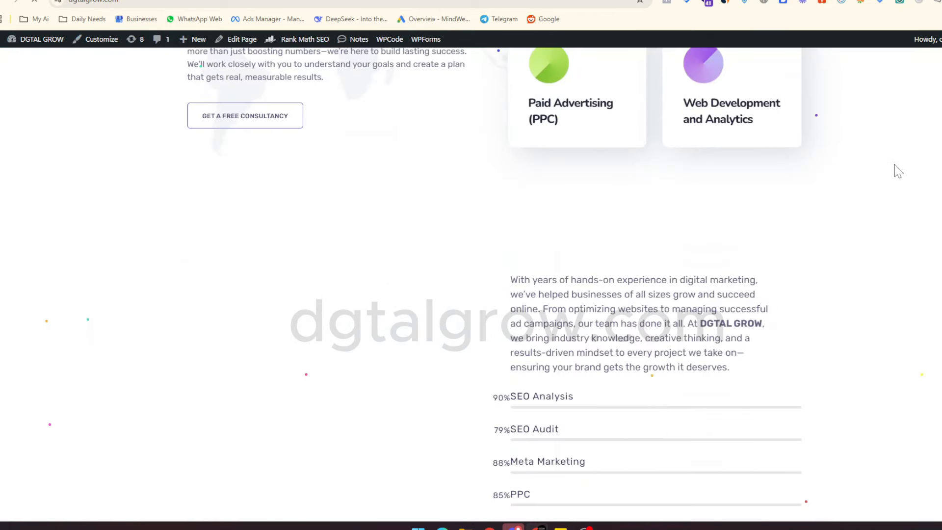
{"action": "scroll", "coordinate": [899, 171], "scroll_direction": "down", "scroll_amount": 6}
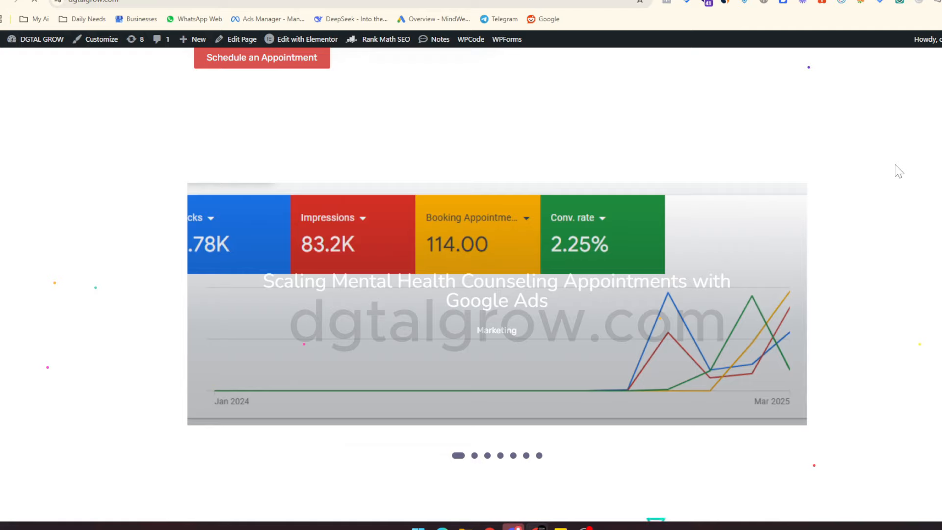
{"action": "scroll", "coordinate": [899, 170], "scroll_direction": "down", "scroll_amount": 8}
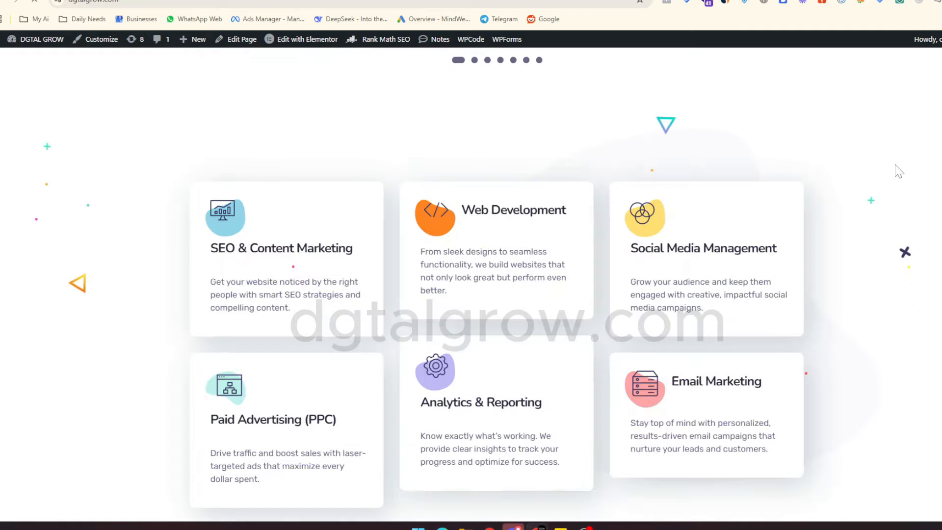
{"action": "scroll", "coordinate": [898, 170], "scroll_direction": "down", "scroll_amount": 3}
{"action": "scroll", "coordinate": [897, 173], "scroll_direction": "up", "scroll_amount": 3}
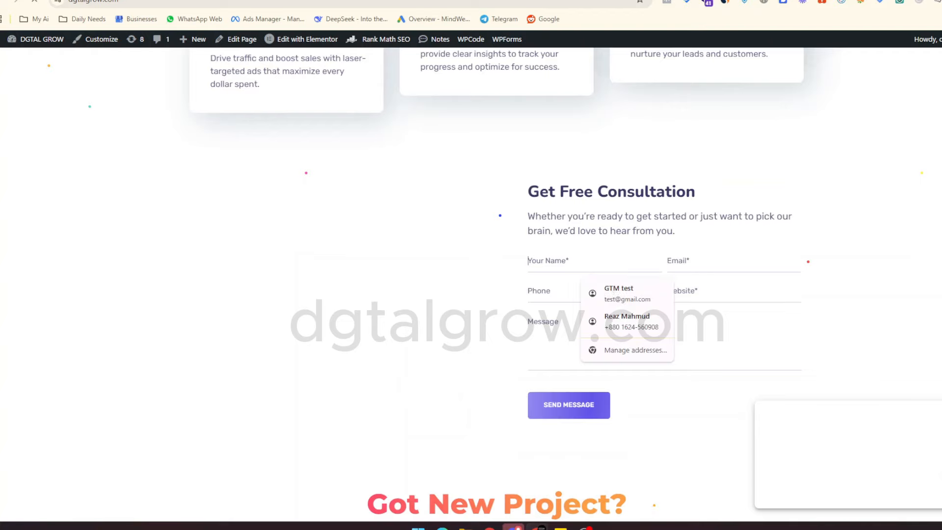
{"action": "left_click", "coordinate": [633, 321]}
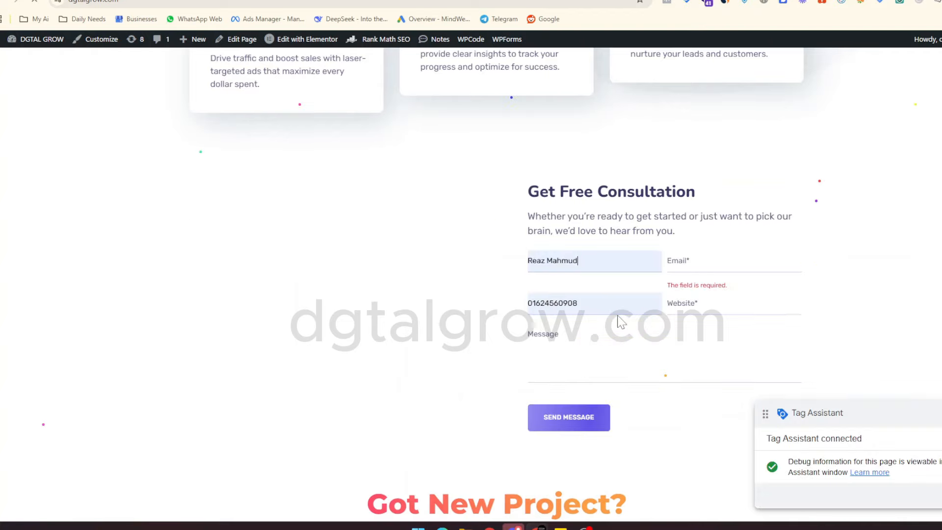
{"action": "left_click", "coordinate": [726, 262]}
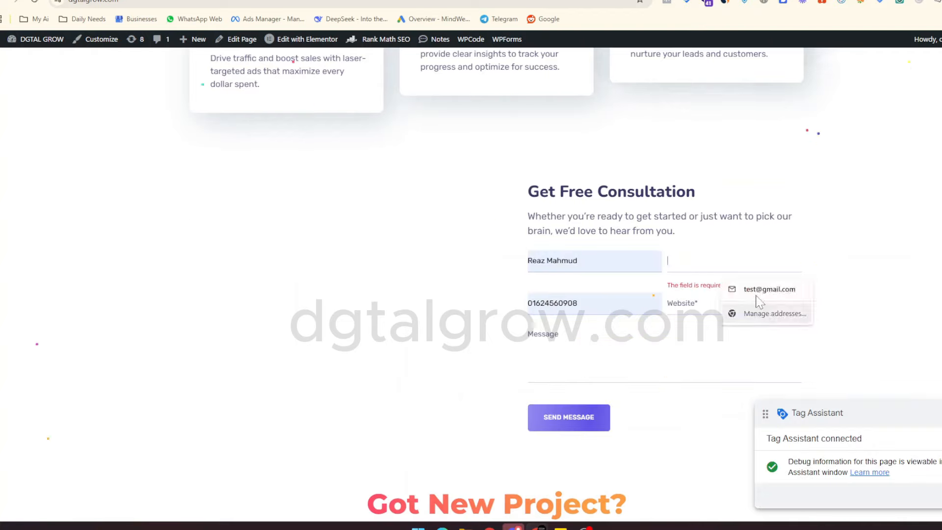
{"action": "key", "text": "Escape"}
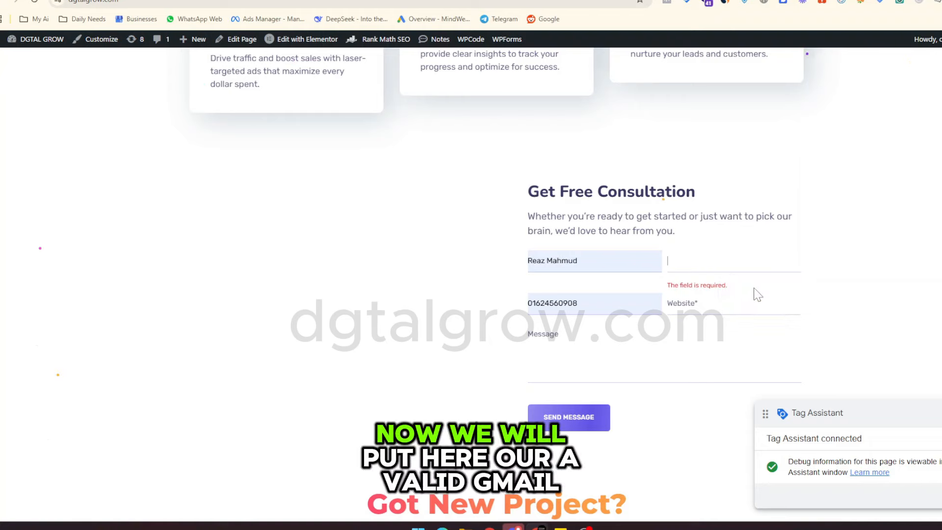
{"action": "key", "text": "ctrl+v"}
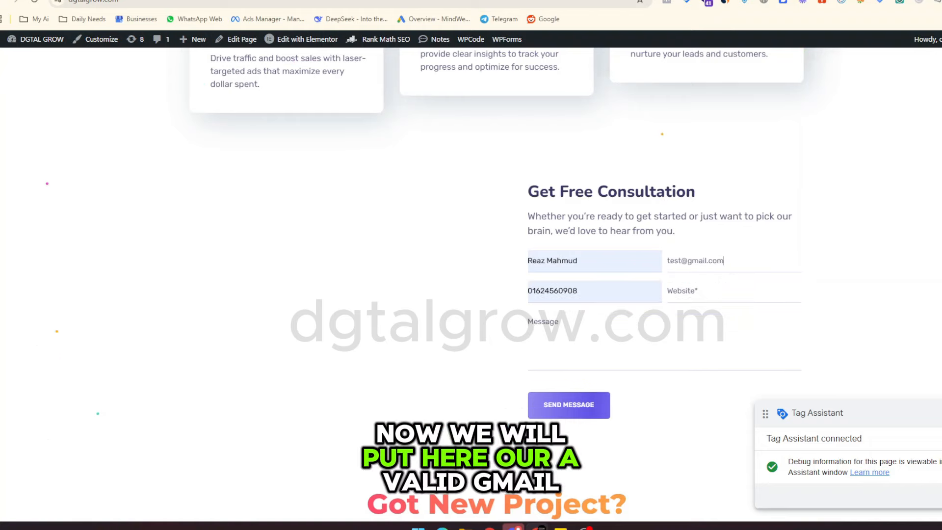
{"action": "key", "text": "Return"}
{"action": "left_click", "coordinate": [693, 288]}
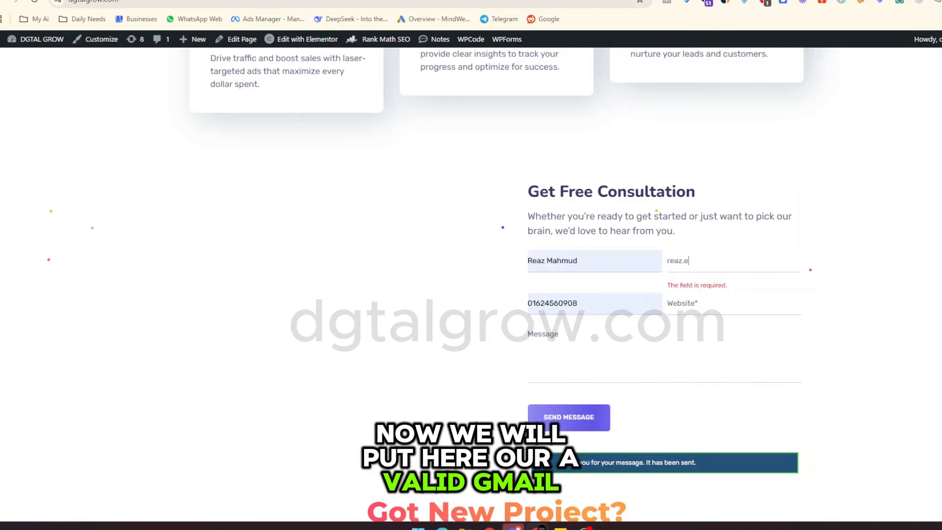
{"action": "key", "text": "Tab"}
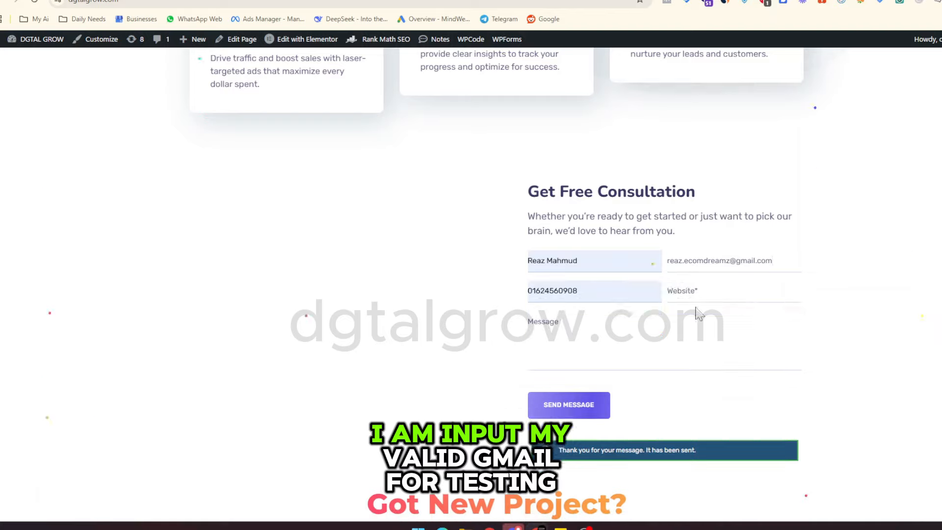
{"action": "type", "text": "https://dgtal.com"}
{"action": "key", "text": "Tab"}
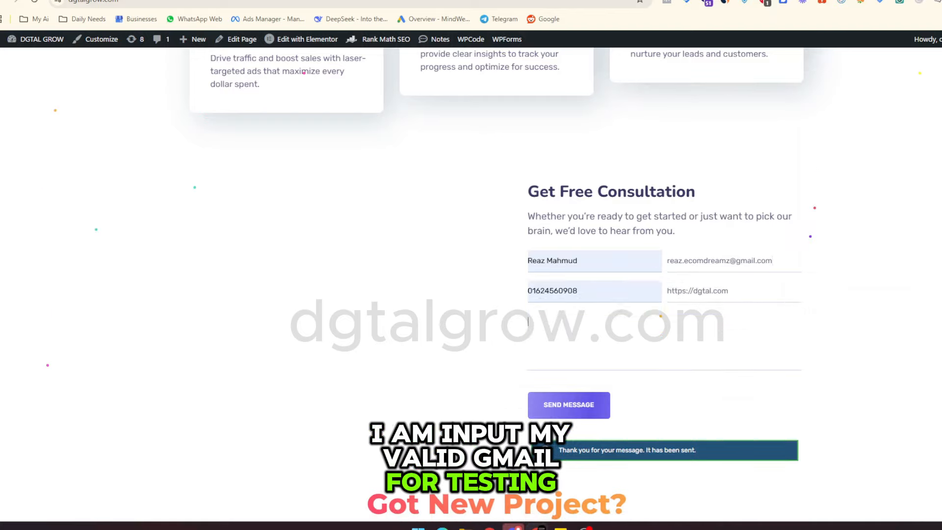
{"action": "type", "text": "test"}
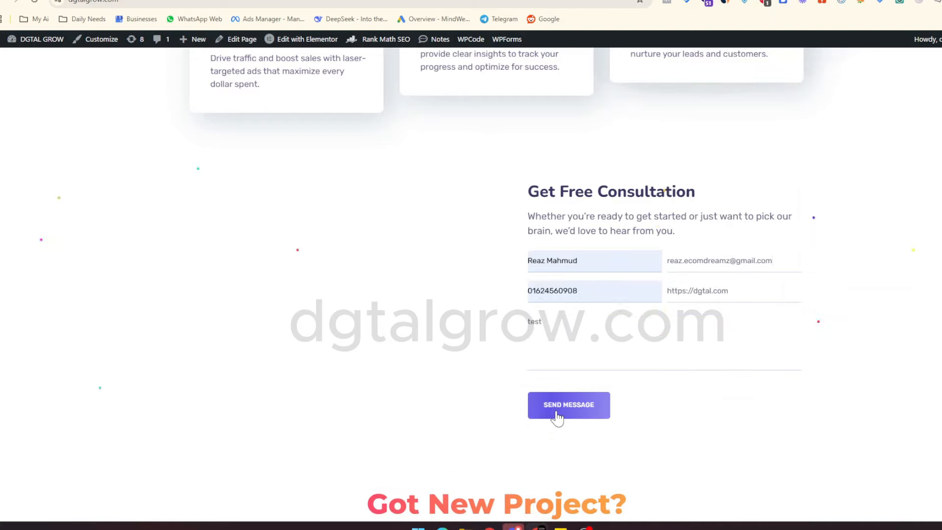
{"action": "key", "text": "ctrl+Tab"}
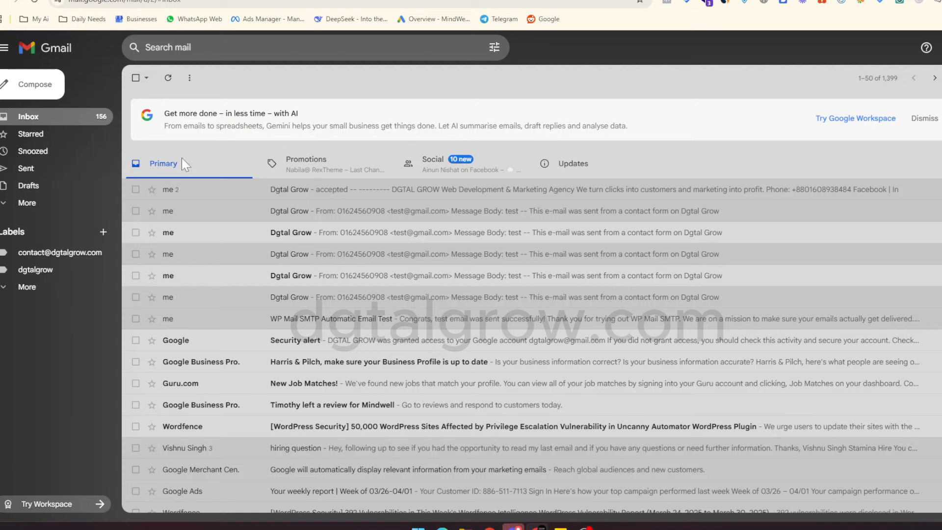
Refresh Gmail, open the newest Dgtal Grow message, and send the reply 'Message Accepted'.
{"action": "left_click", "coordinate": [168, 79]}
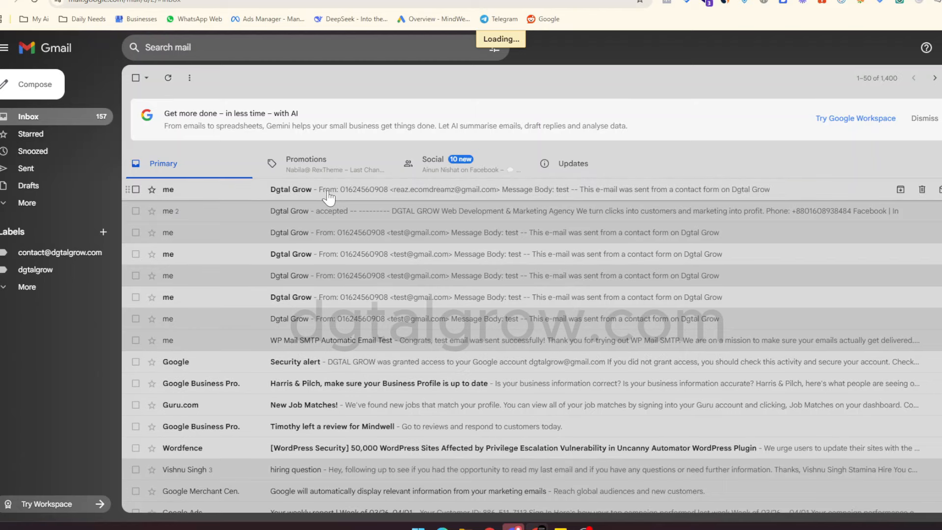
{"action": "left_click", "coordinate": [333, 199]}
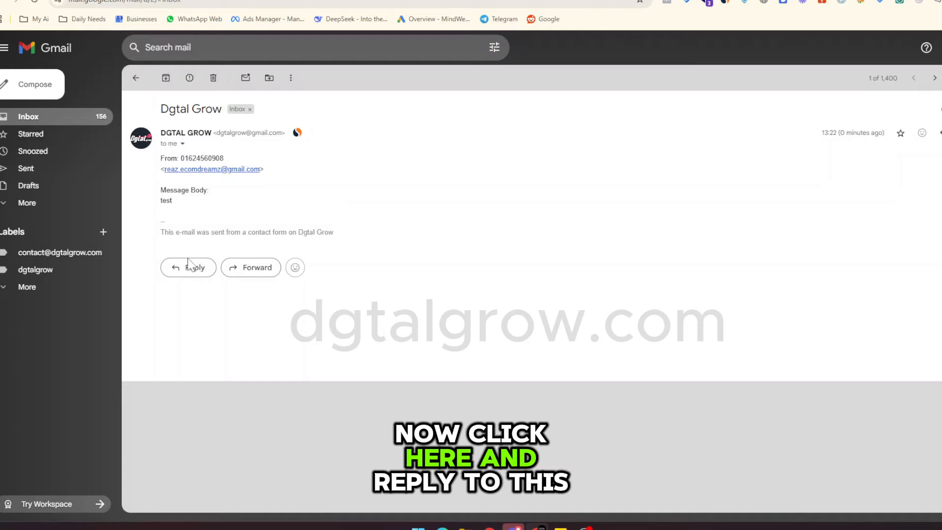
{"action": "left_click", "coordinate": [208, 276]}
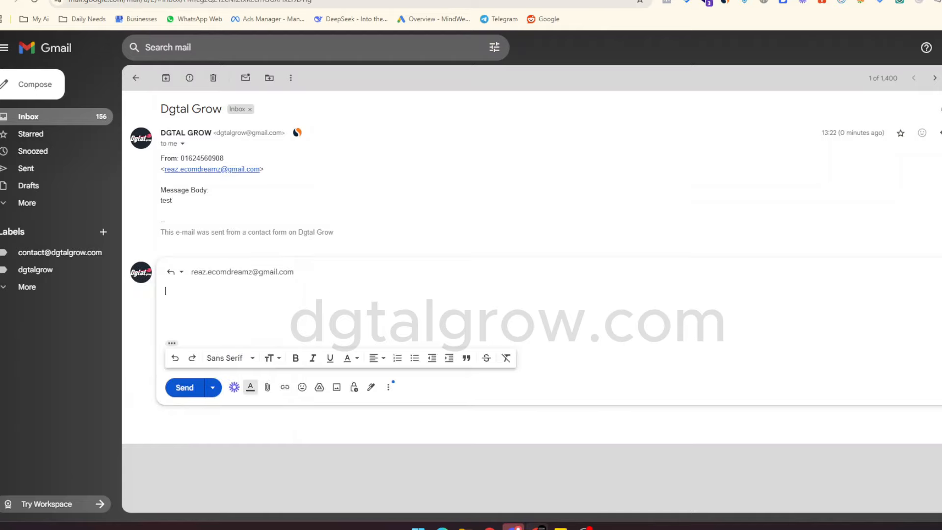
{"action": "type", "text": "Message Acce"}
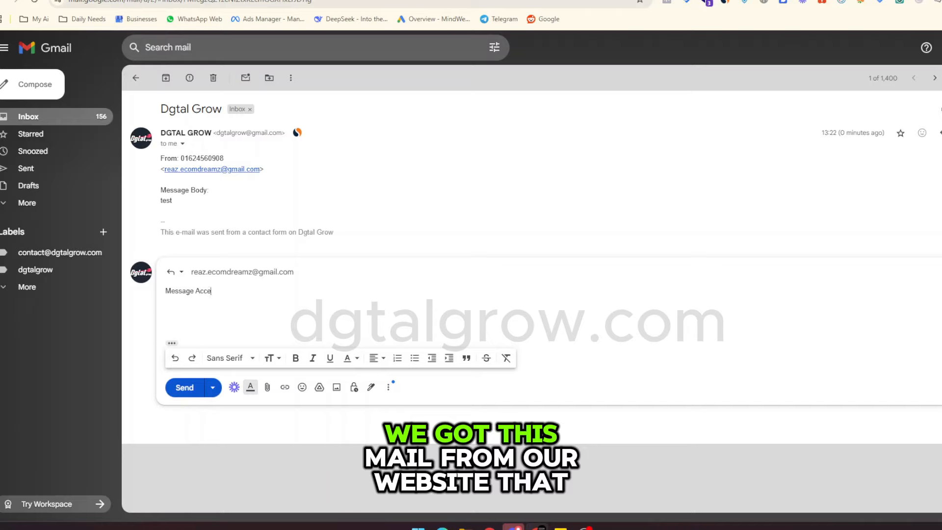
{"action": "type", "text": "pted"}
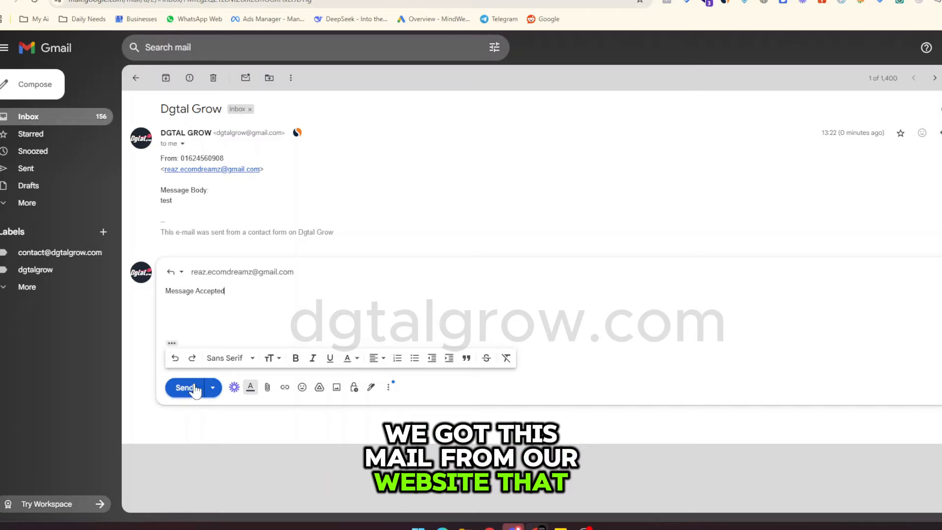
{"action": "left_click", "coordinate": [190, 389]}
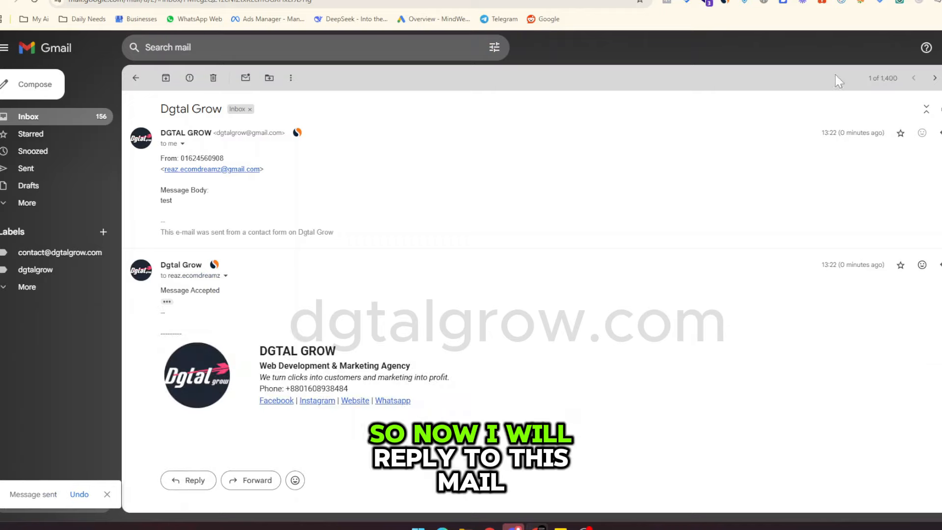
{"action": "left_click", "coordinate": [938, 47]}
Switch to the visitor's Gmail account, refresh, and open the Re: Dgtal Grow reply to check its sender.
{"action": "left_click", "coordinate": [862, 244]}
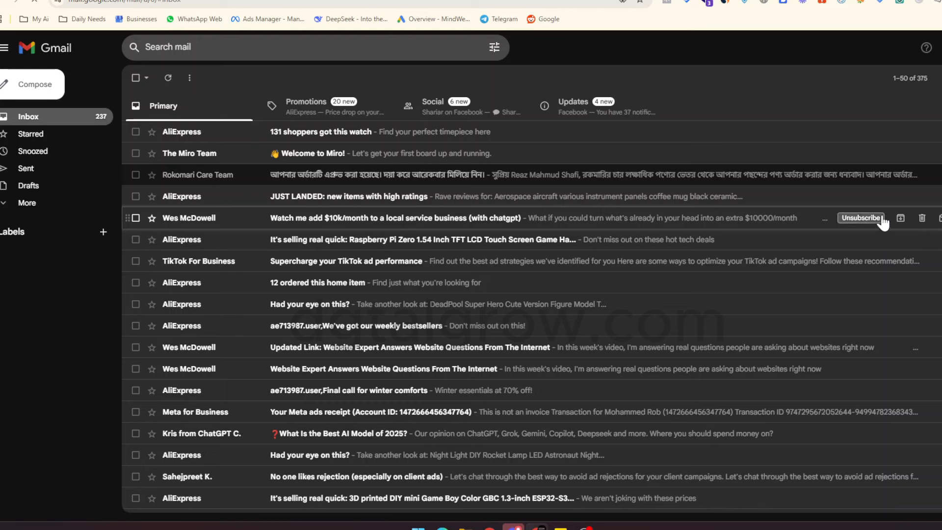
{"action": "left_click", "coordinate": [167, 78]}
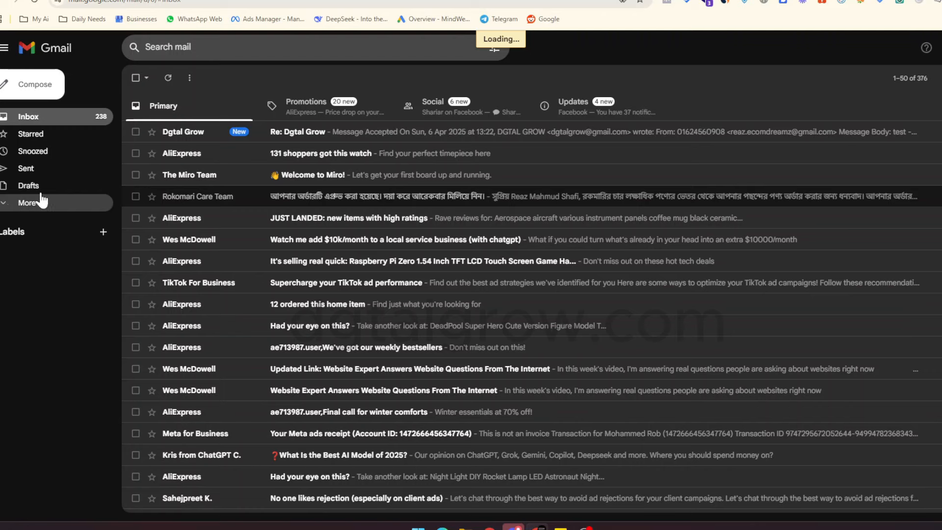
{"action": "left_click", "coordinate": [186, 139]}
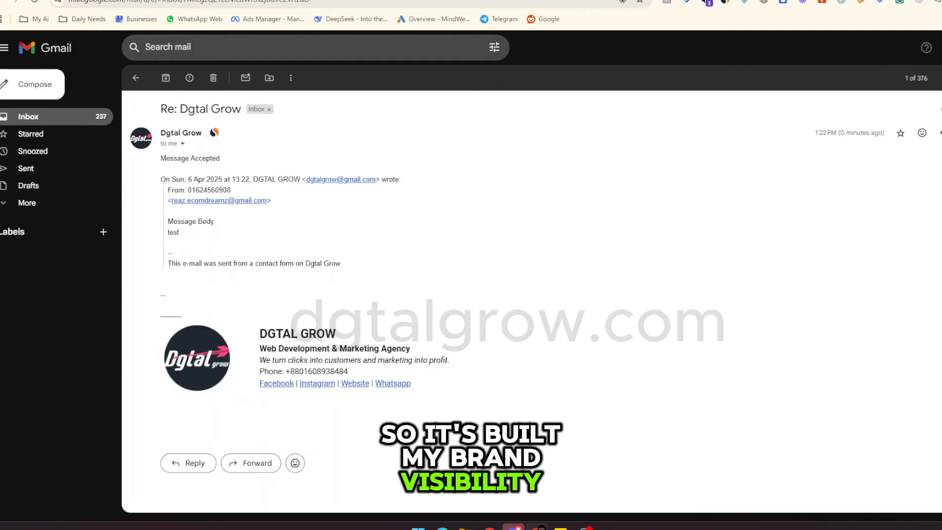
{"action": "left_click_drag", "start_coordinate": [181, 109], "coordinate": [241, 109]}
{"action": "left_click", "coordinate": [377, 122]}
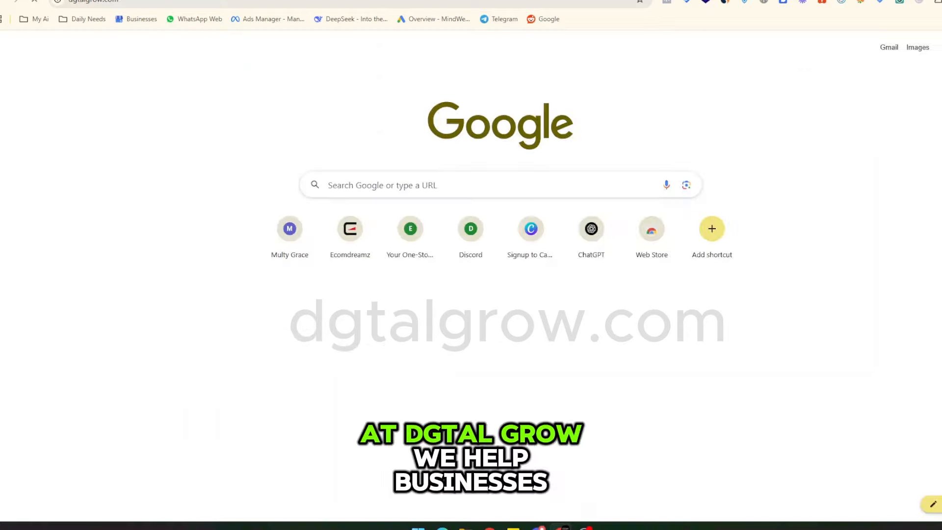
Load dgtalgrow.com in a new tab and scroll through its homepage.
{"action": "key", "text": "Return"}
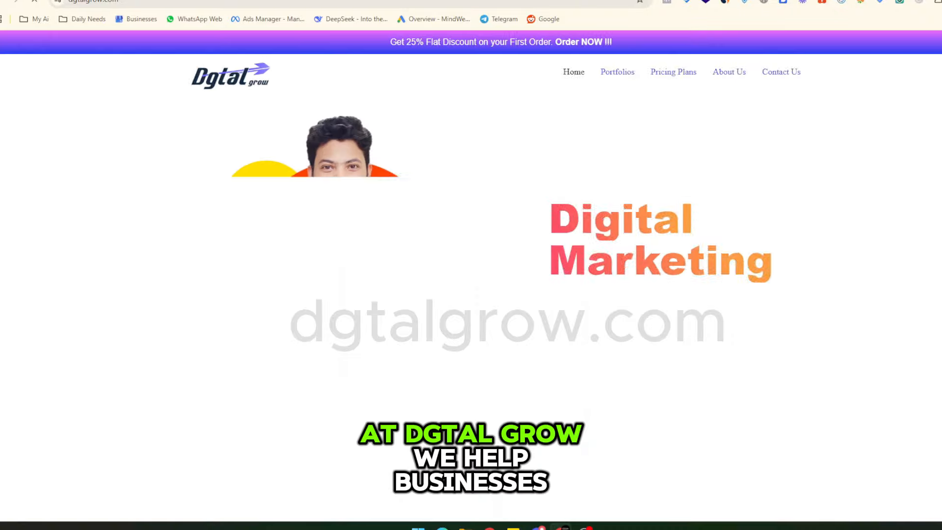
{"action": "scroll", "coordinate": [912, 255], "scroll_direction": "down", "scroll_amount": 10}
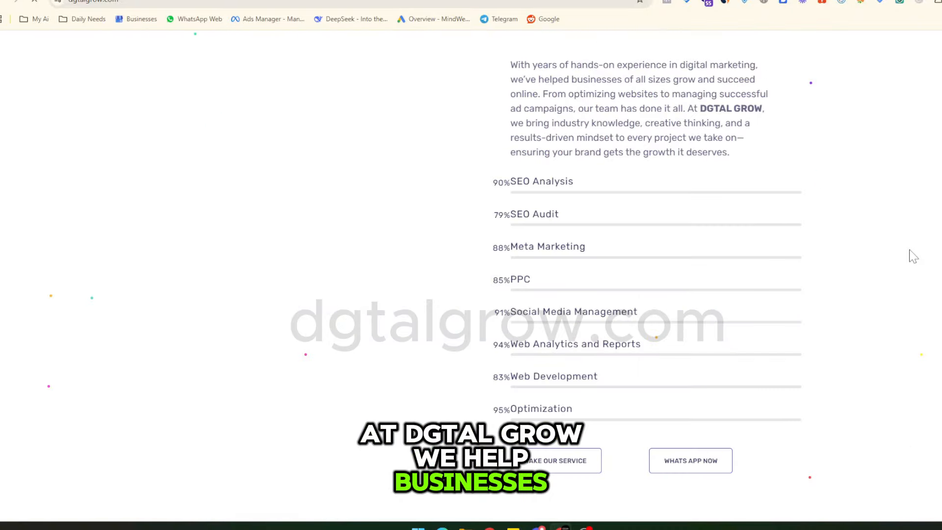
{"action": "scroll", "coordinate": [912, 255], "scroll_direction": "down", "scroll_amount": 5}
{"action": "scroll", "coordinate": [911, 254], "scroll_direction": "up", "scroll_amount": 5}
{"action": "scroll", "coordinate": [911, 254], "scroll_direction": "down", "scroll_amount": 10}
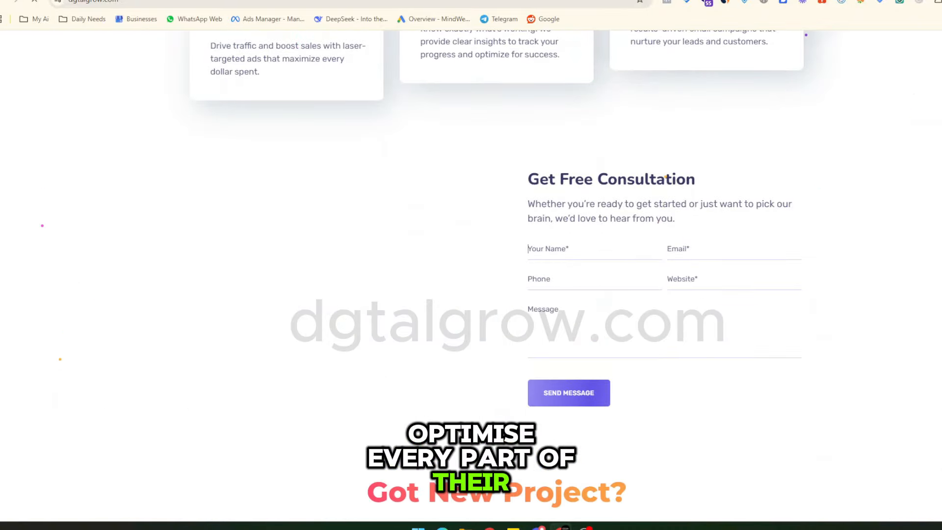
{"action": "scroll", "coordinate": [891, 357], "scroll_direction": "down", "scroll_amount": 7}
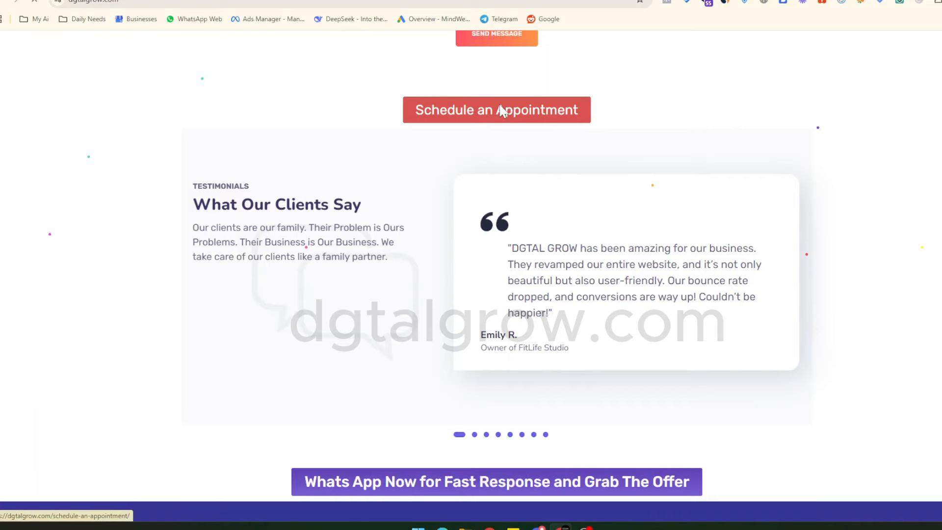
Visit the Schedule an Appointment and Contact Us pages, then return to the homepage via the logo.
{"action": "left_click", "coordinate": [500, 110]}
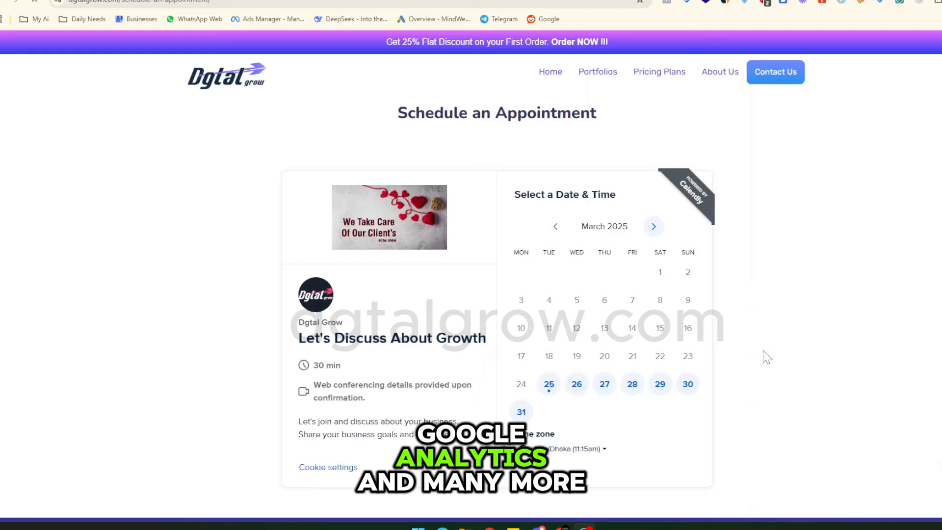
{"action": "left_click", "coordinate": [768, 78]}
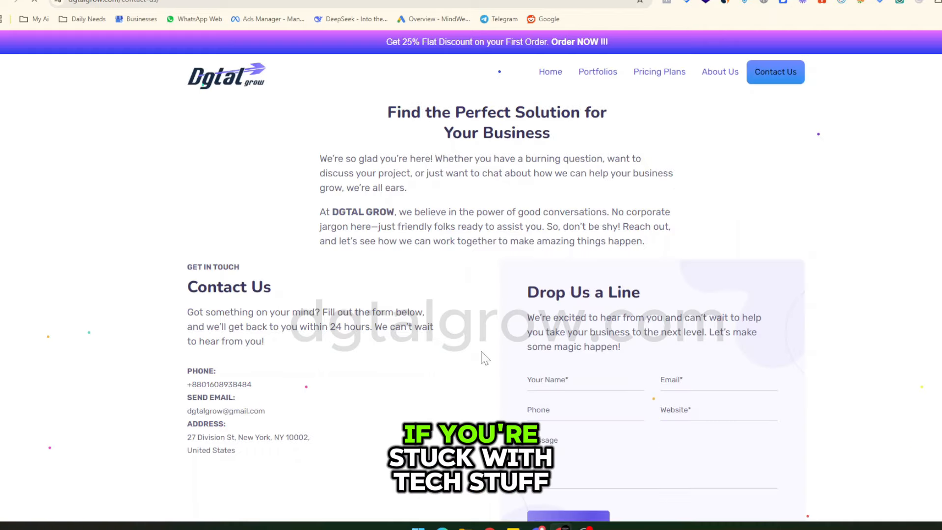
{"action": "scroll", "coordinate": [482, 352], "scroll_direction": "down", "scroll_amount": 15}
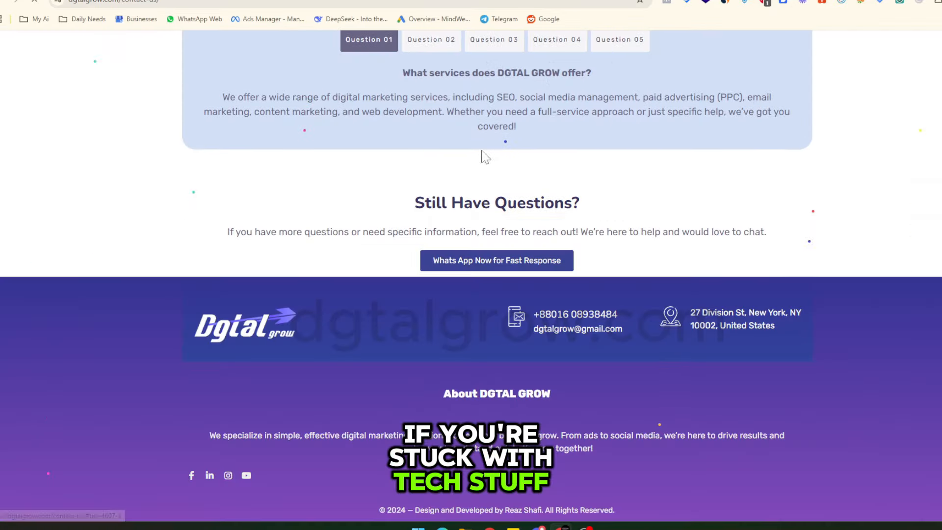
{"action": "scroll", "coordinate": [344, 118], "scroll_direction": "up", "scroll_amount": 15}
{"action": "left_click", "coordinate": [242, 76]}
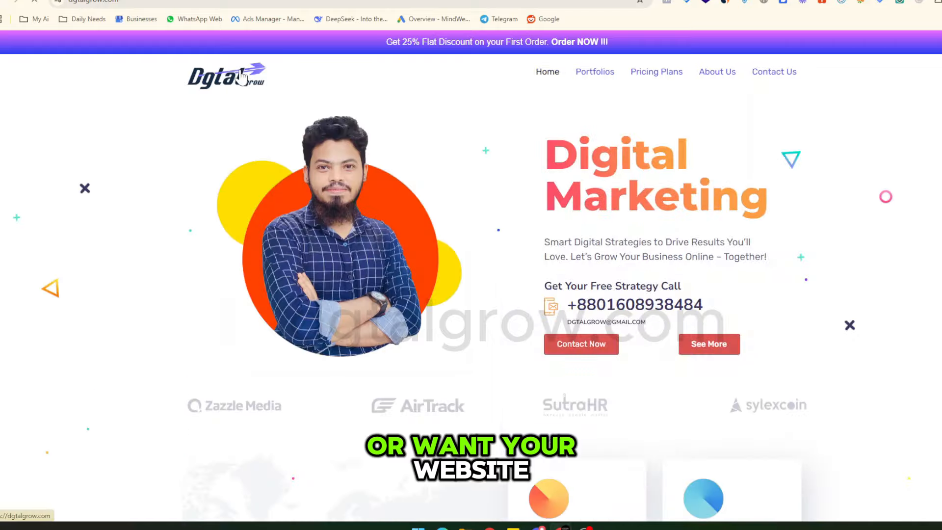
{"action": "scroll", "coordinate": [242, 76], "scroll_direction": "down", "scroll_amount": 8}
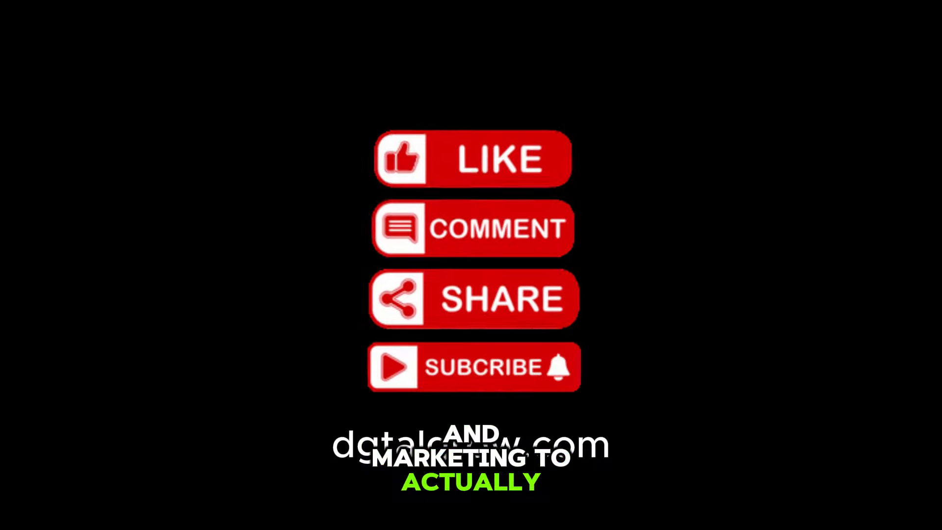